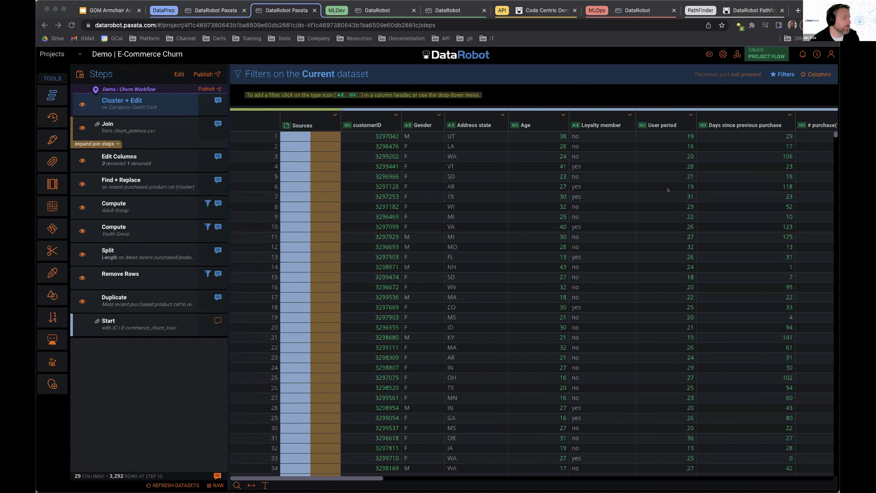
Review all columns of the E-Commerce Churn dataset, from customerID through to Company Credit Card and back.
scroll(654, 192, right, 5)
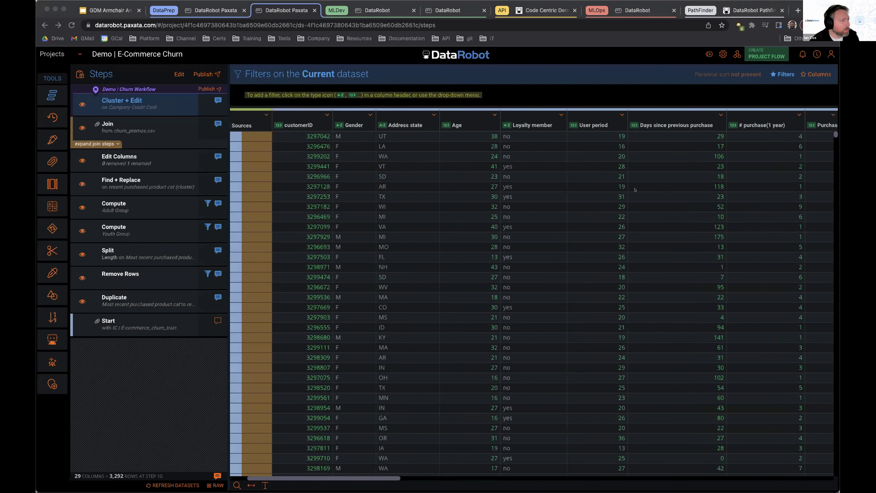
scroll(634, 189, right, 3)
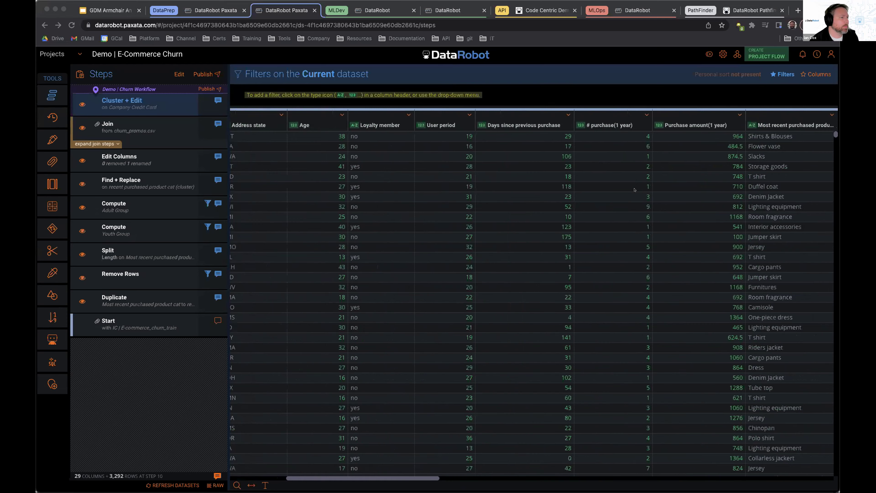
scroll(634, 189, right, 5)
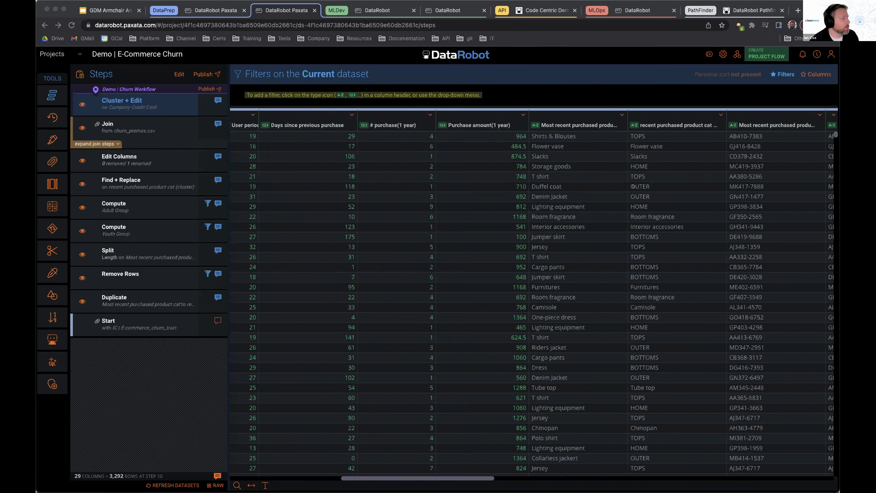
scroll(628, 186, right, 6)
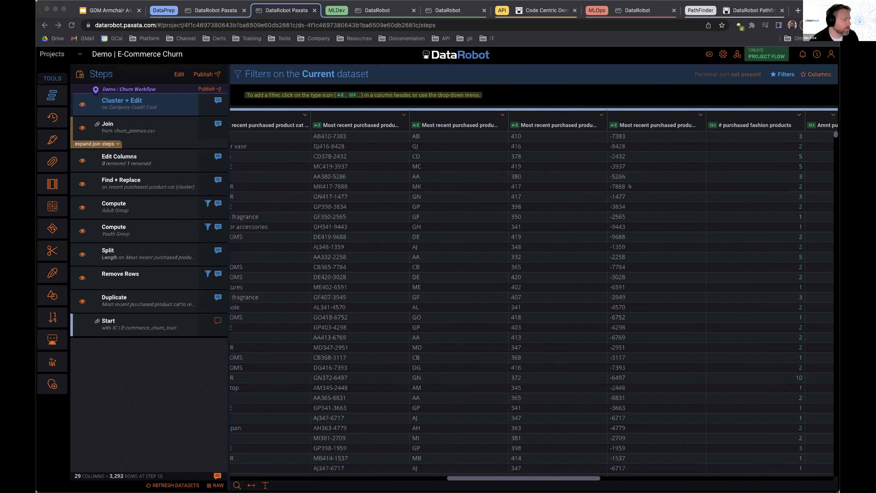
scroll(628, 186, right, 3)
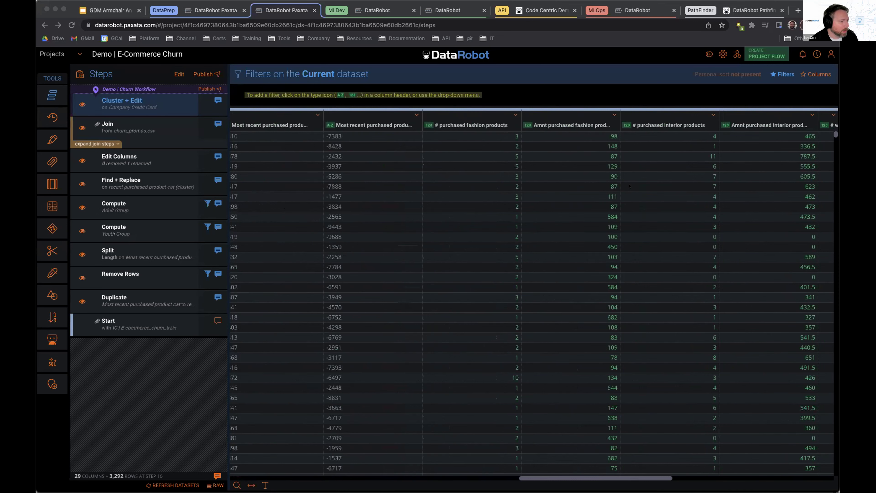
scroll(629, 186, right, 3)
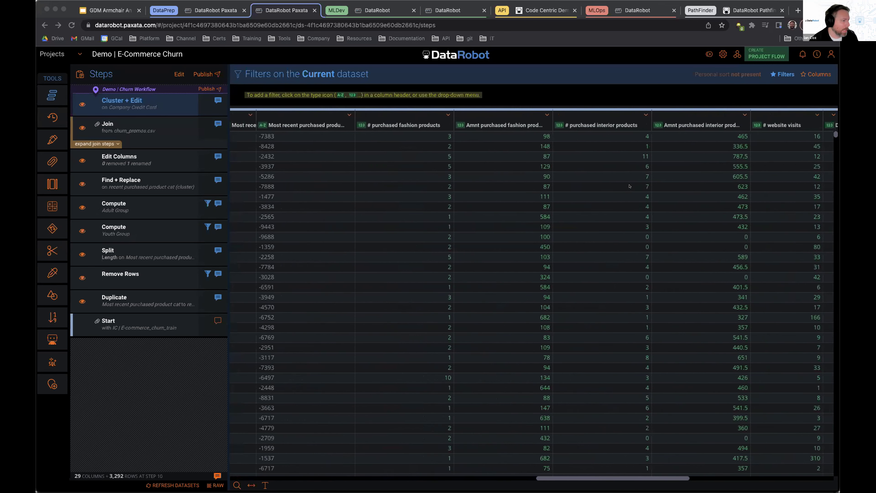
scroll(629, 186, right, 1)
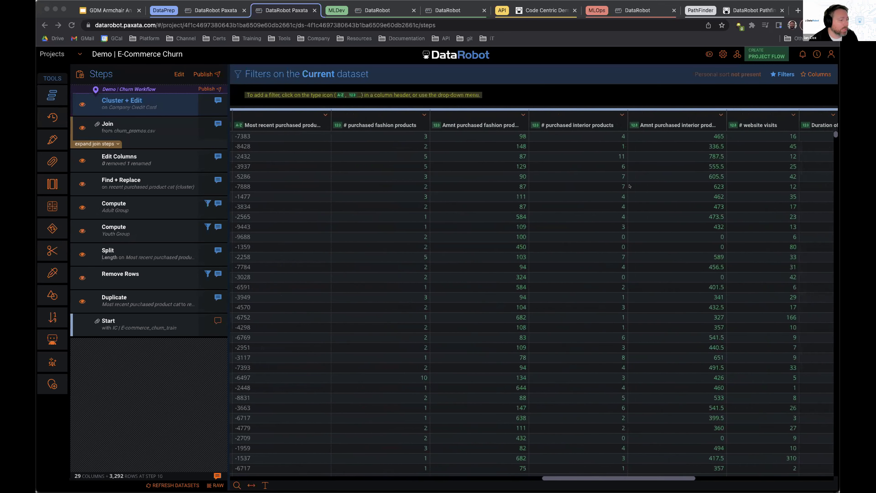
scroll(633, 190, right, 8)
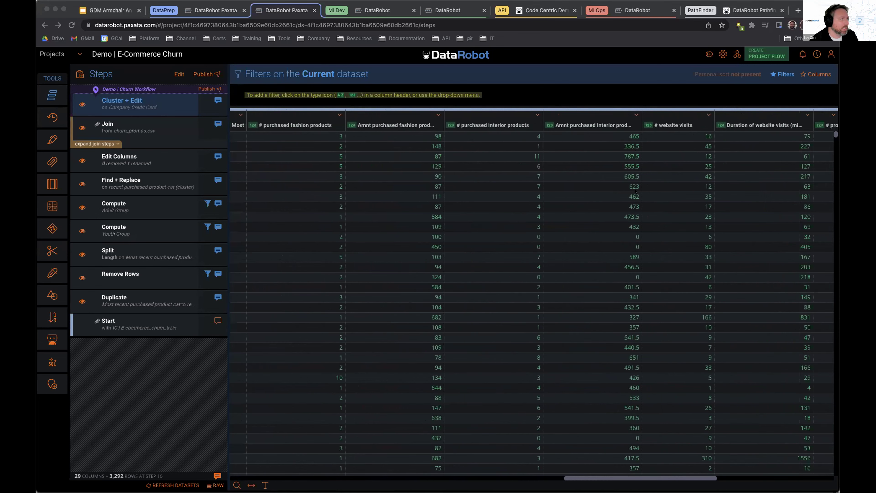
scroll(635, 190, right, 3)
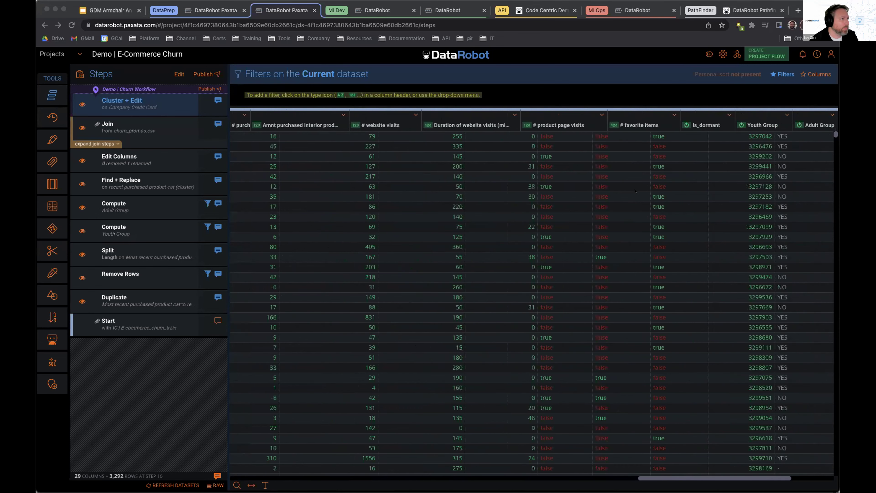
scroll(635, 191, right, 5)
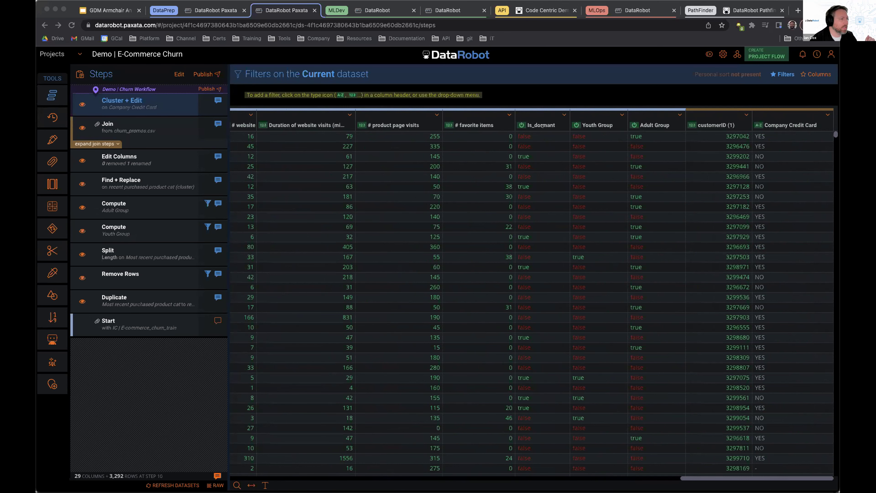
scroll(521, 244, left, 10)
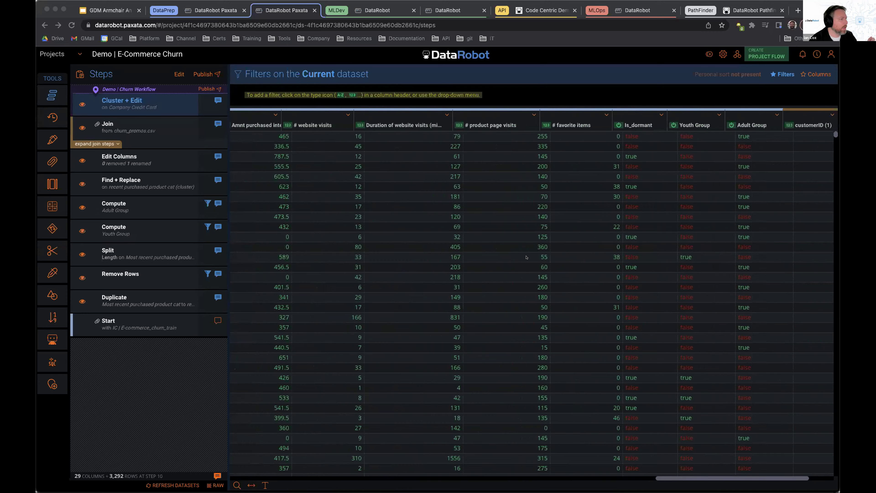
scroll(532, 258, left, 15)
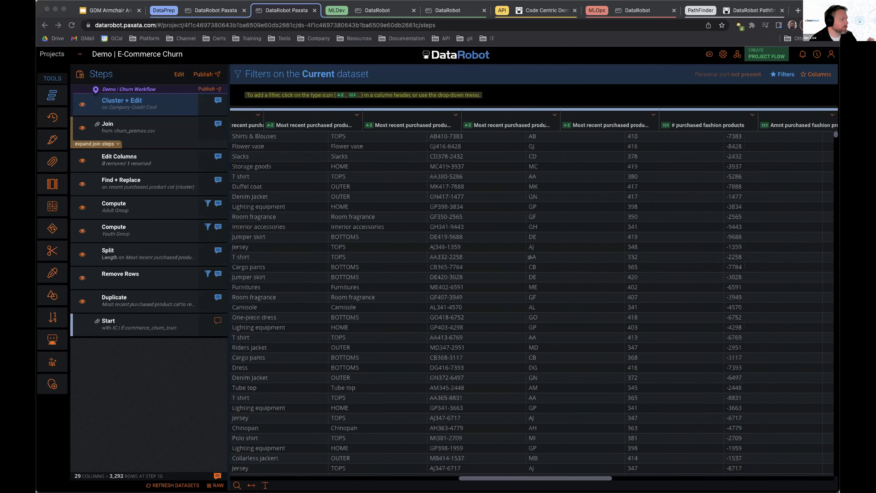
scroll(521, 254, left, 3)
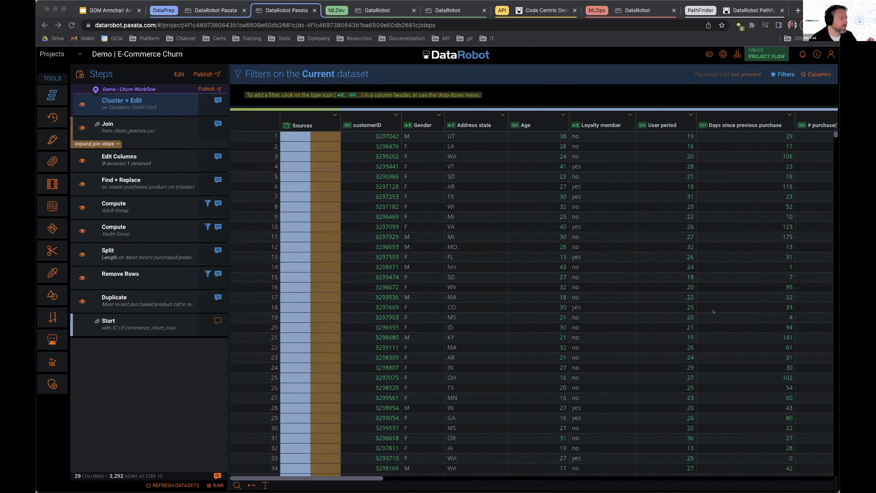
click(146, 399)
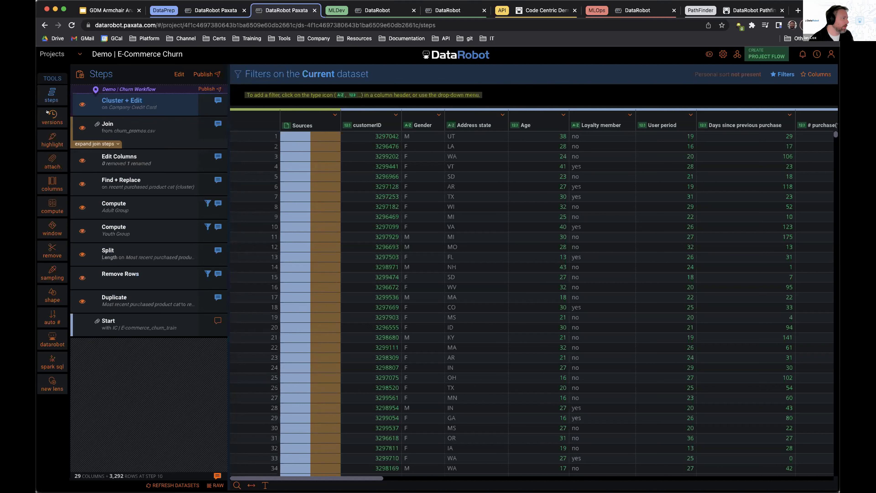
mouse_move(48, 137)
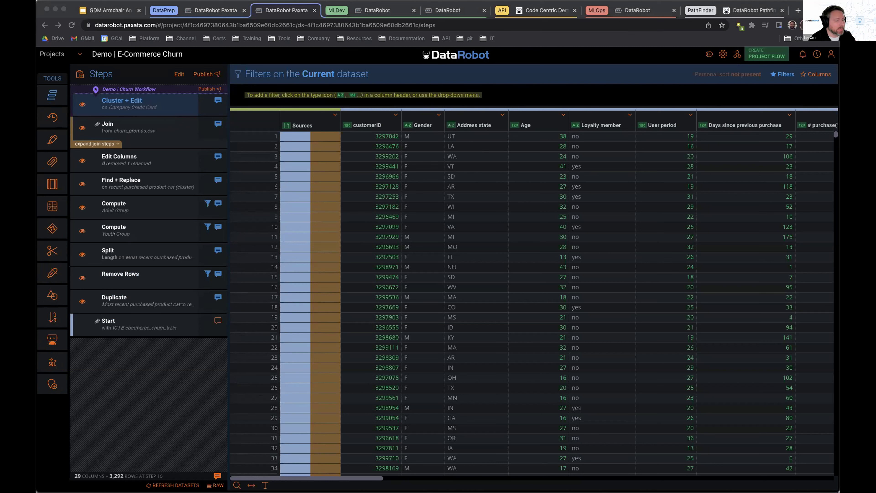
click(128, 419)
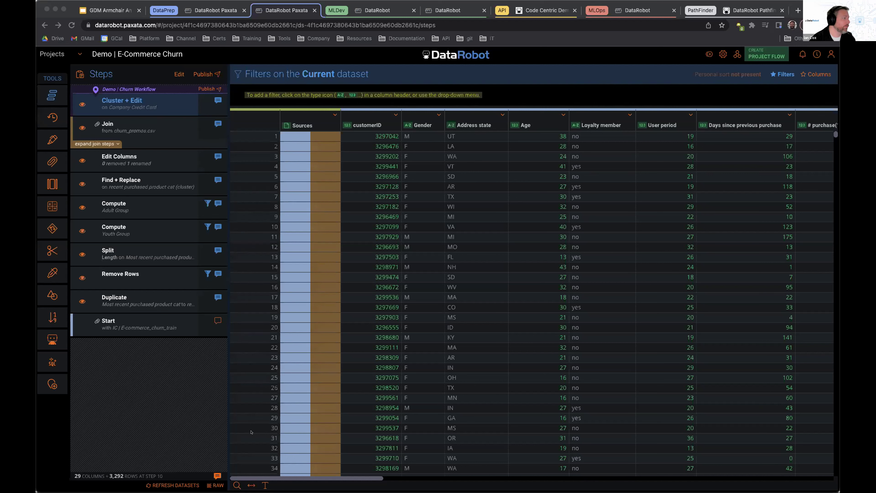
Open the version history of the E-Commerce Churn project and look through it down to version 1.
click(148, 345)
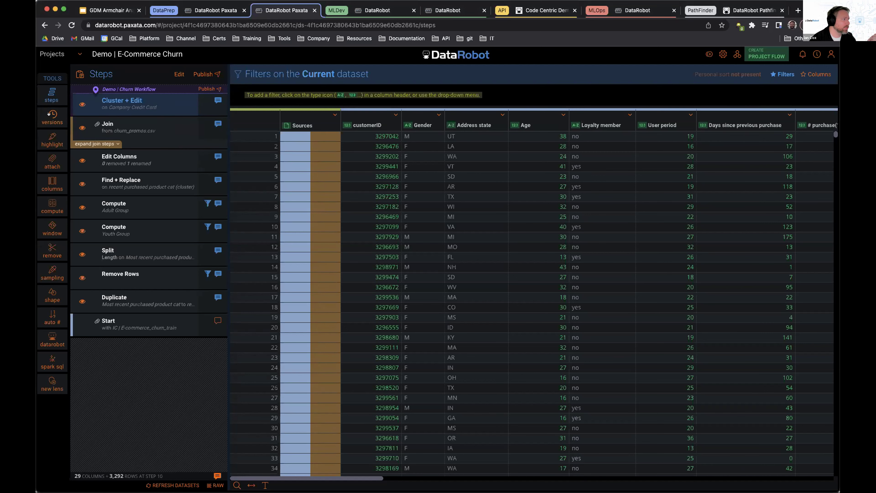
click(49, 116)
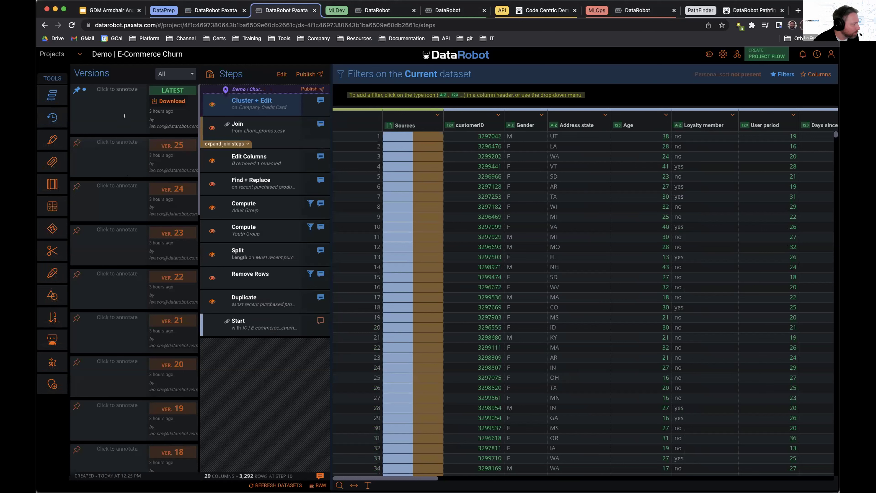
scroll(126, 111, down, 1)
scroll(125, 111, down, 5)
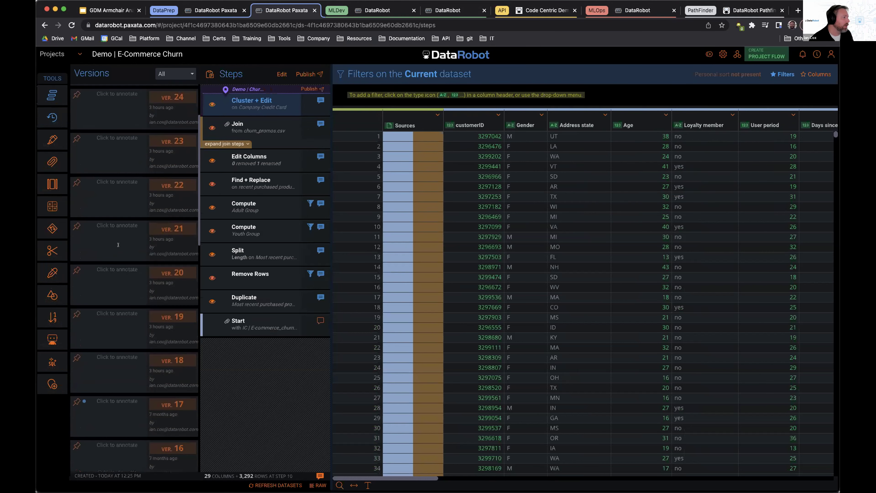
scroll(119, 204, down, 20)
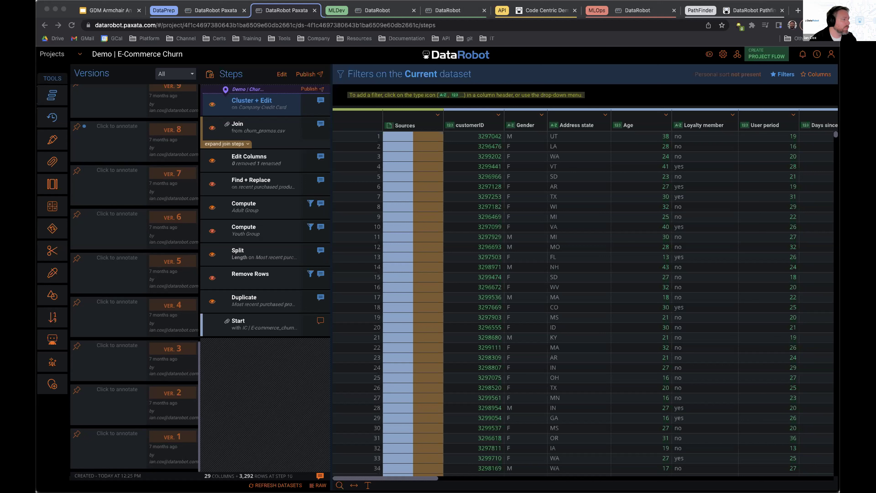
click(265, 393)
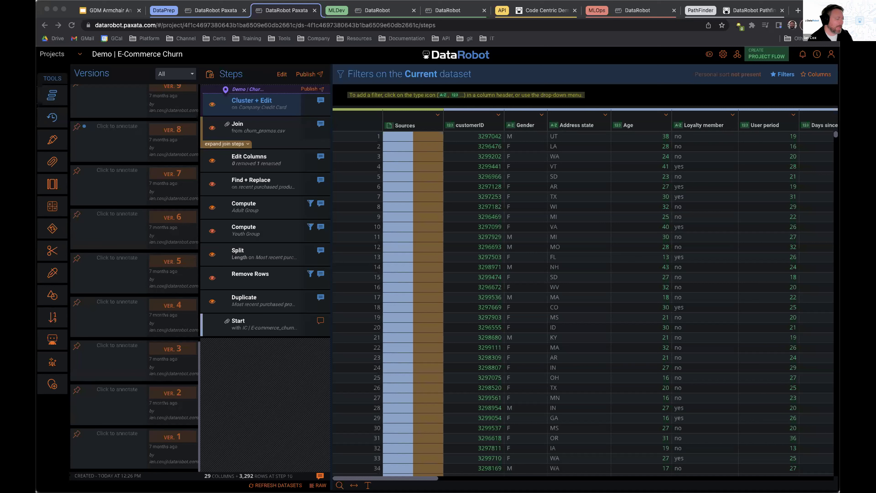
Switch to the DataRobot new-project page and search the AI Catalog for "churn" datasets.
click(360, 10)
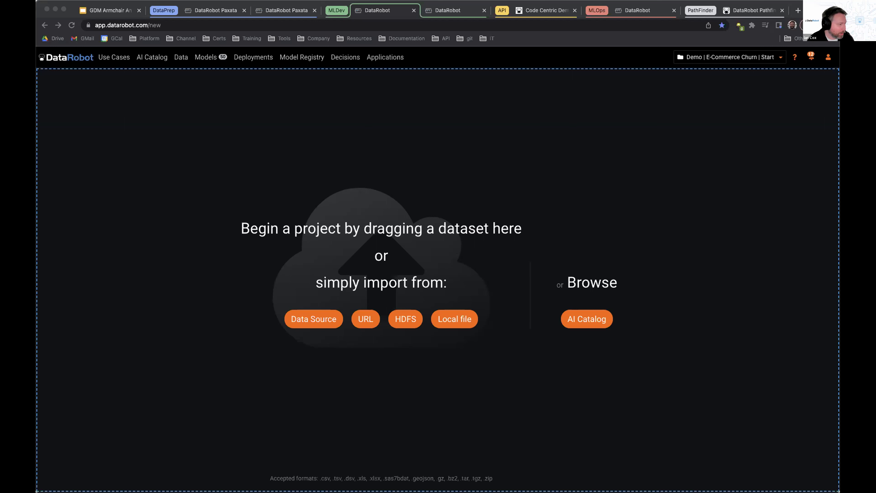
click(714, 346)
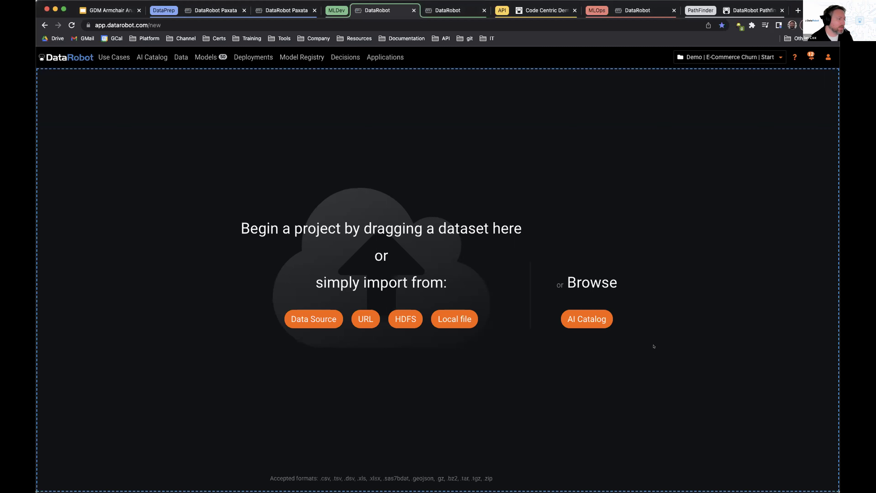
click(589, 321)
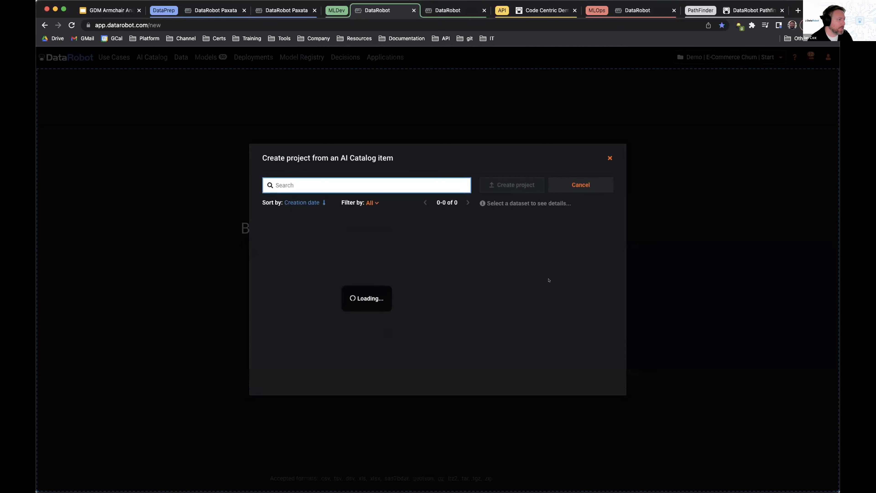
click(384, 183)
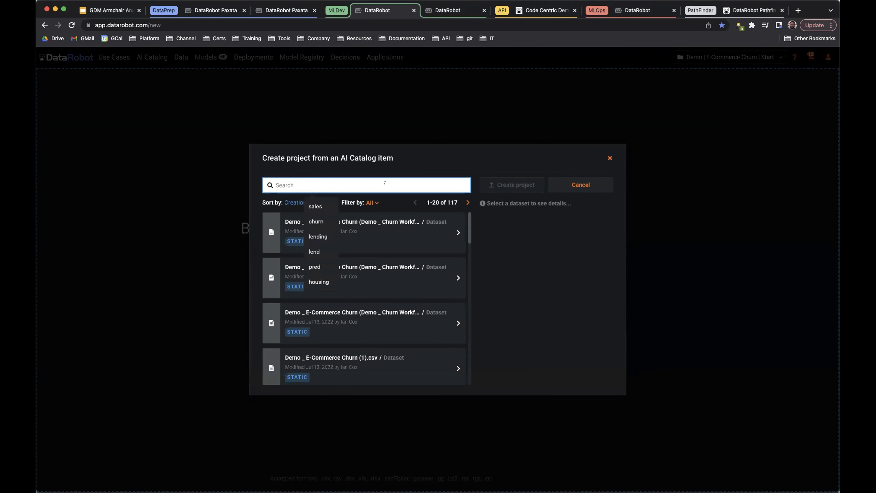
text(churn)
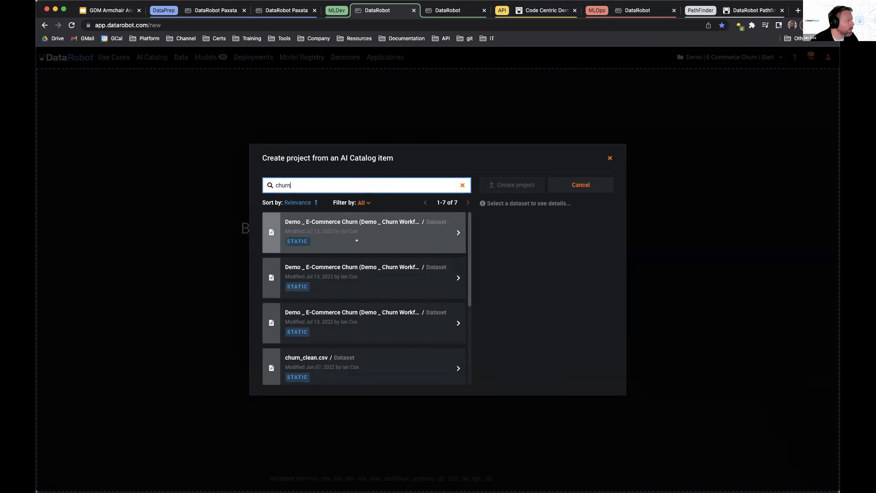
Create a project from the catalog dataset DR_Demo_E-commerce_churn_train (1).xlsx.
scroll(357, 239, down, 5)
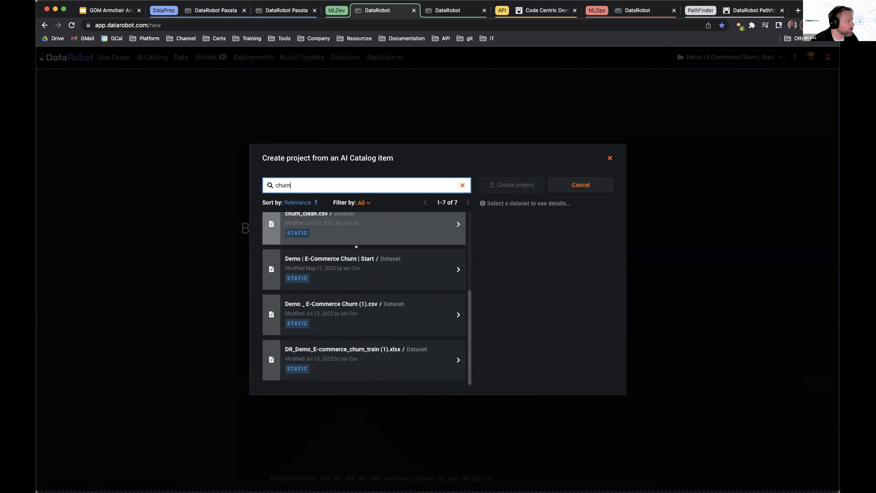
click(360, 359)
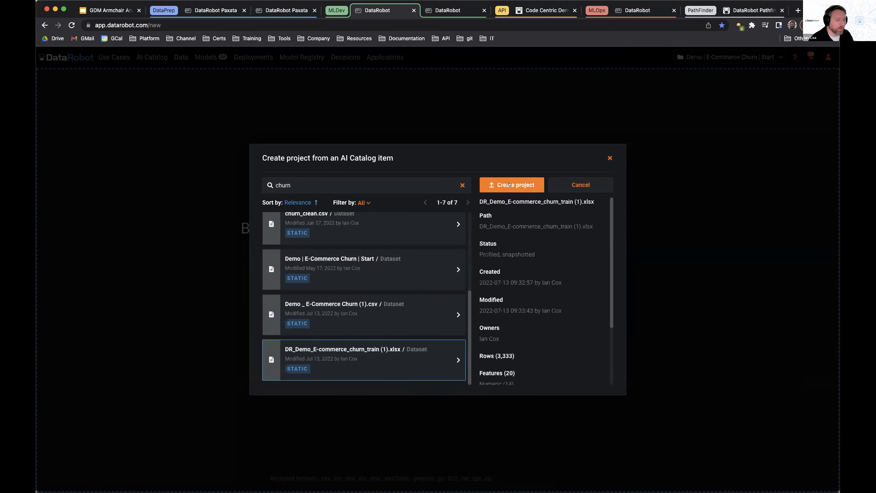
click(509, 185)
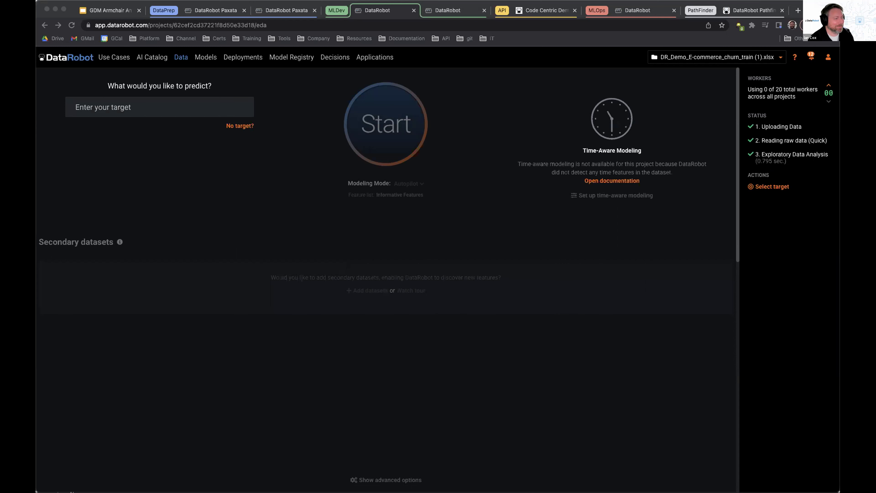
Examine the Data Quality Assessment details for all features of the new churn project.
click(519, 245)
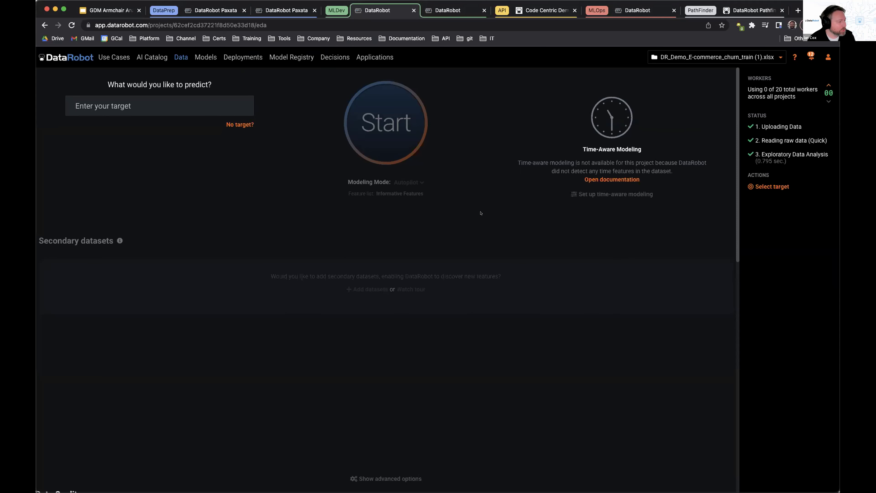
scroll(479, 217, down, 4)
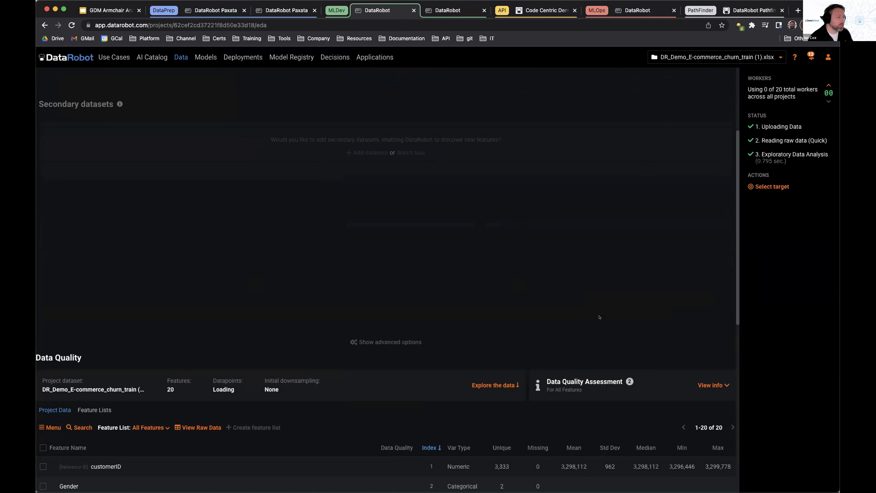
scroll(552, 275, down, 3)
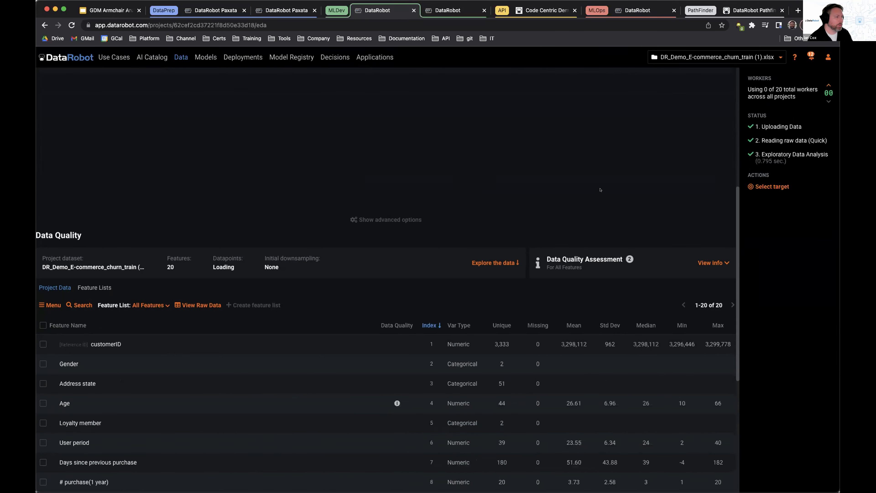
click(711, 262)
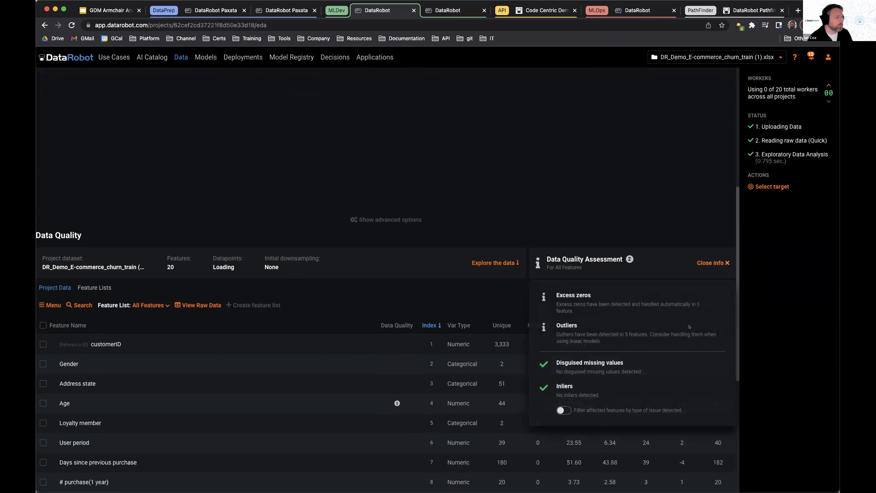
scroll(689, 326, up, 5)
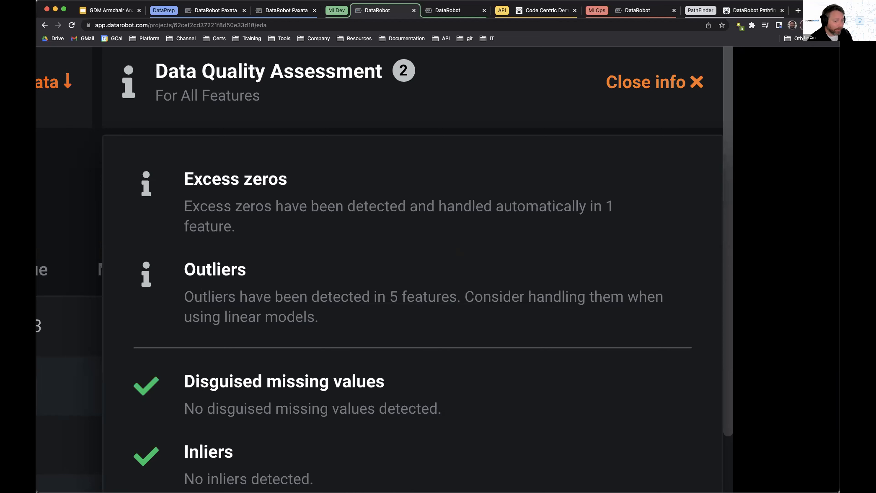
key(super+Tab)
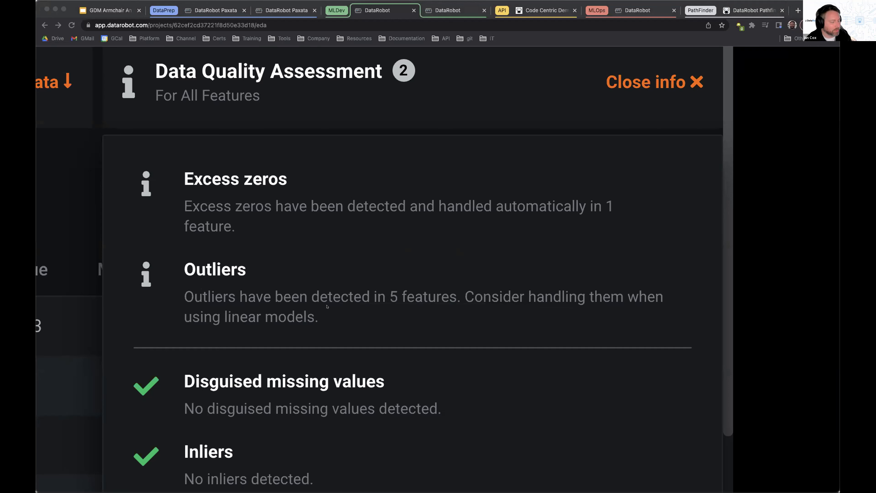
Close the data quality details, then inspect the Age feature's histogram in the project's feature list.
click(650, 83)
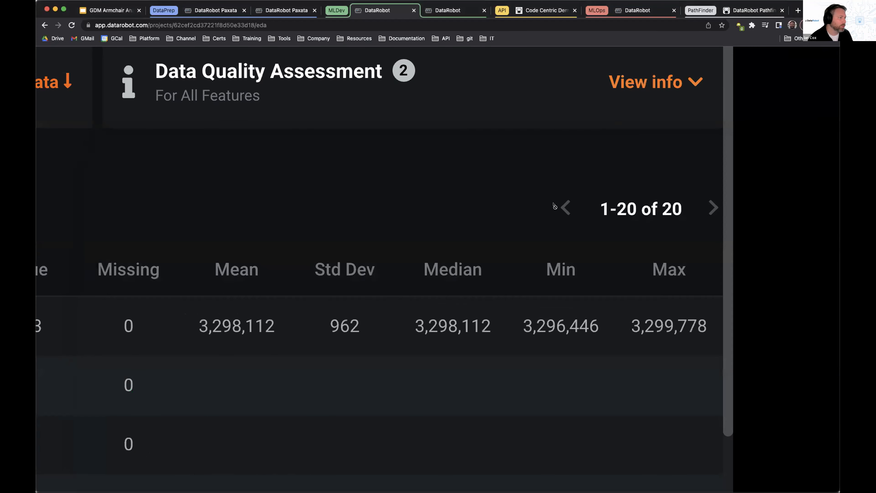
key(super+0)
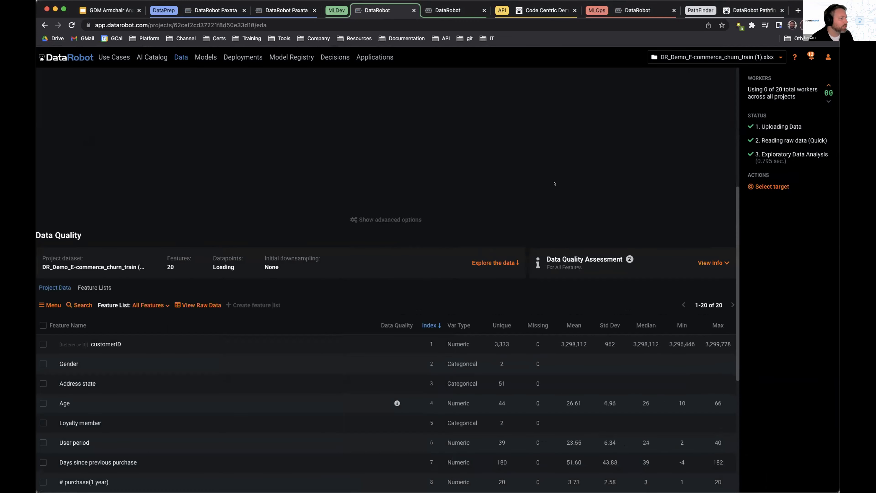
scroll(339, 362, down, 5)
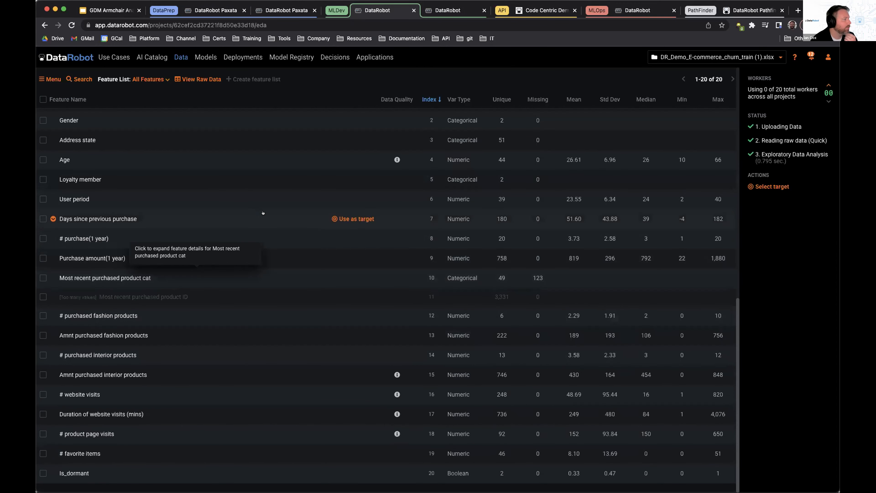
click(260, 154)
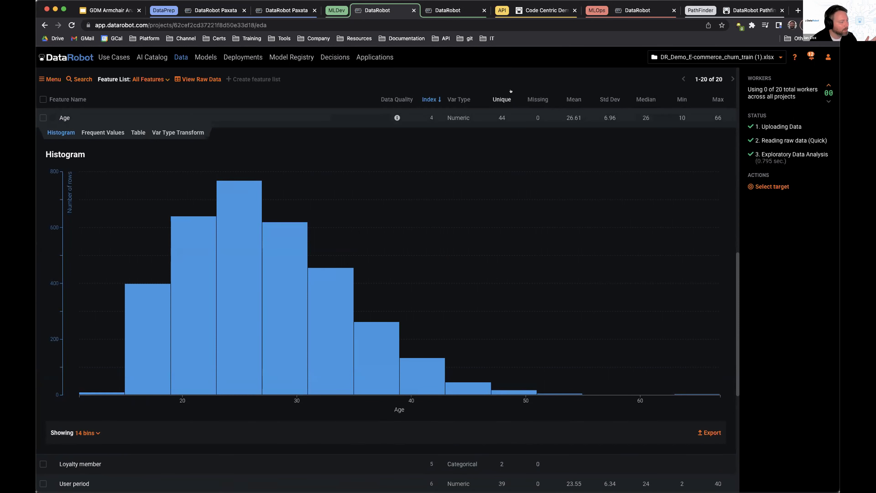
scroll(518, 270, up, 5)
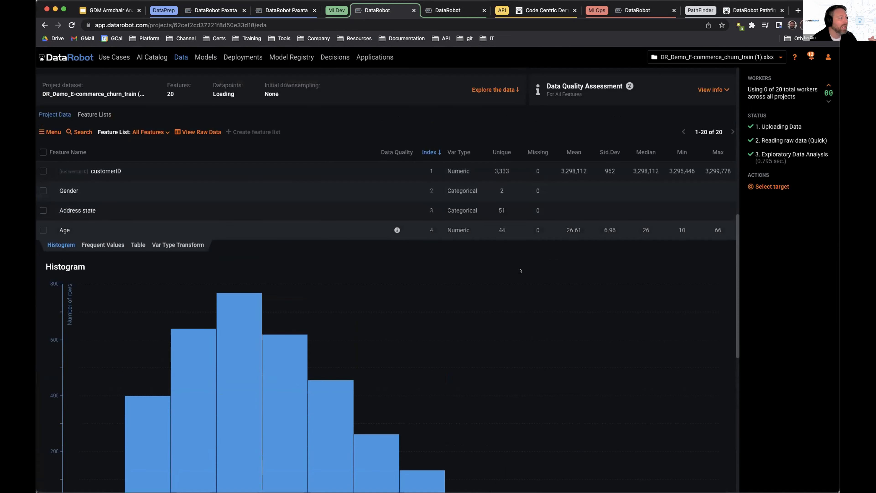
scroll(206, 259, down, 3)
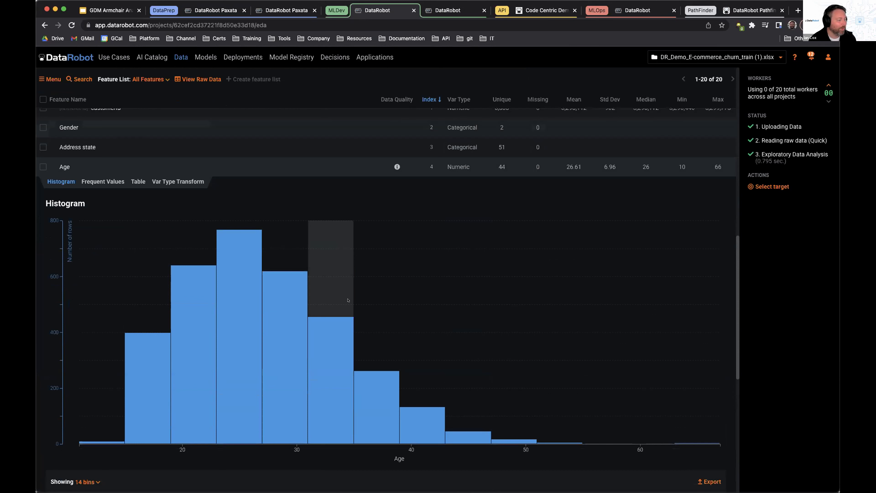
mouse_move(347, 300)
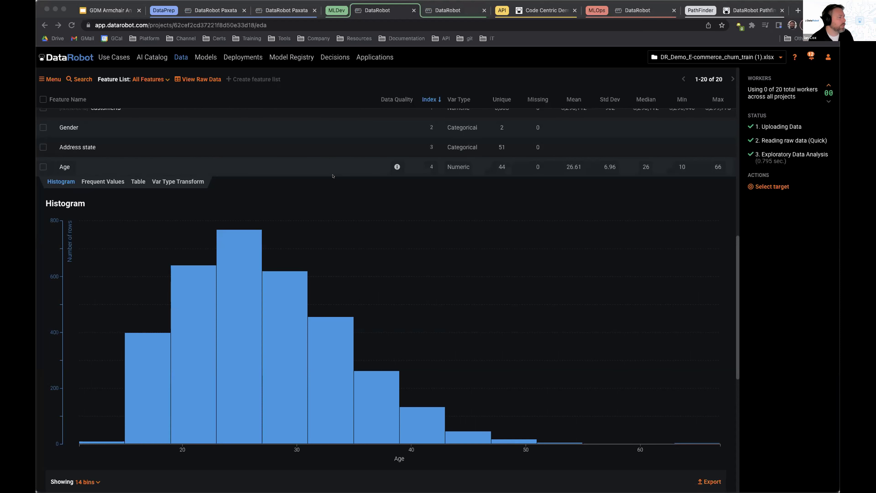
scroll(345, 345, up, 3)
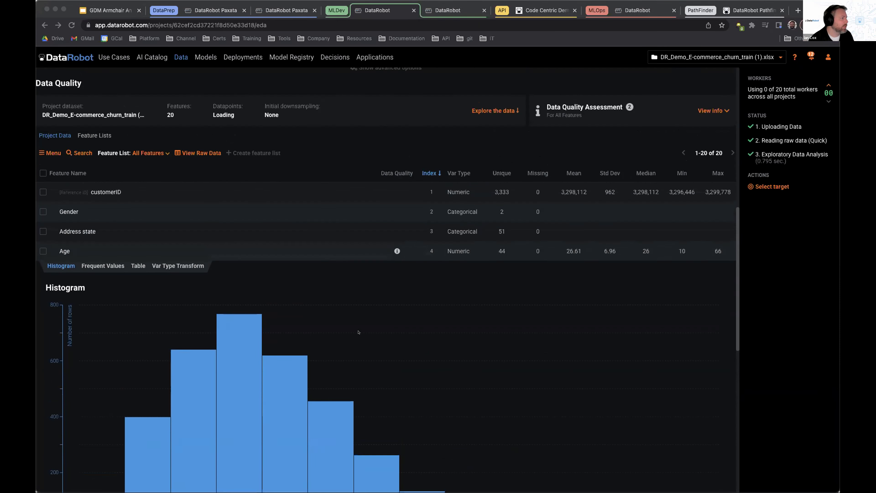
Inspect the Gender feature's frequent values and view its available transformations without applying one.
click(247, 212)
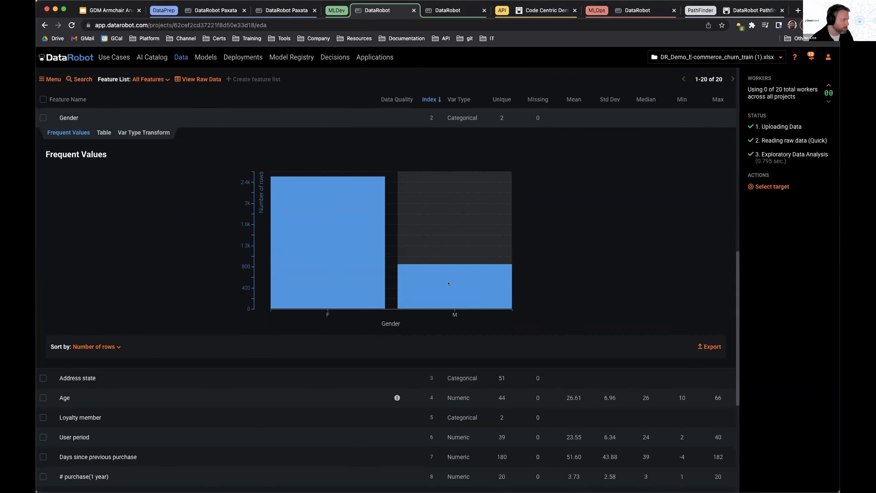
scroll(170, 258, up, 3)
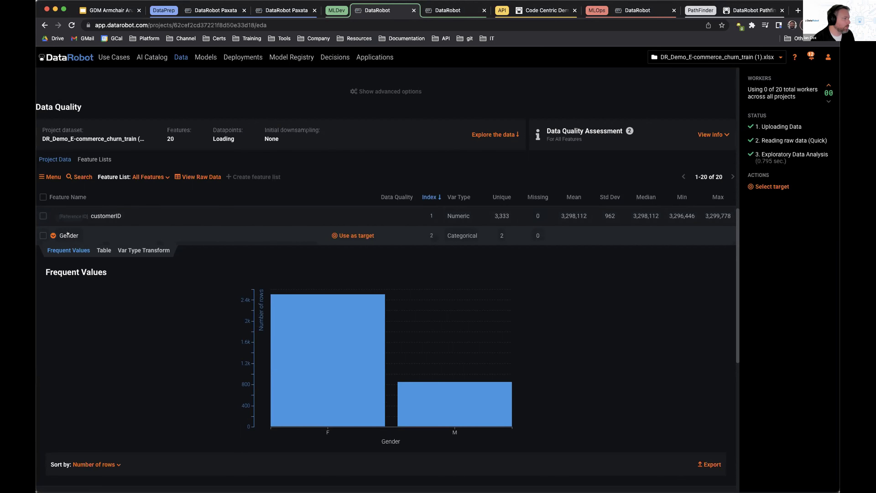
click(52, 235)
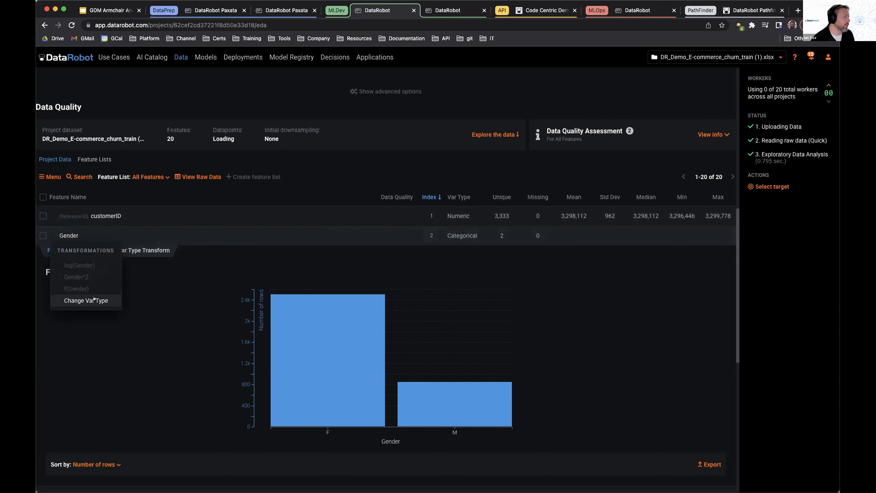
click(353, 170)
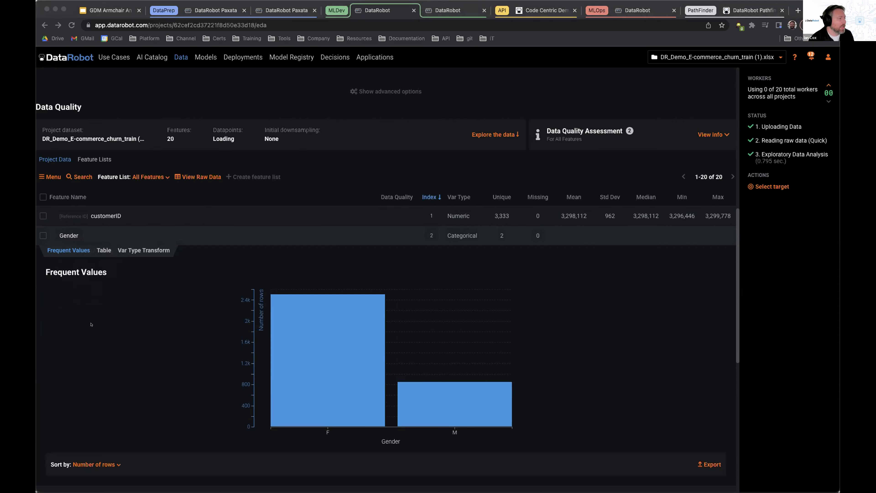
Set Is_dormant as the target to predict for the churn project.
scroll(91, 324, up, 10)
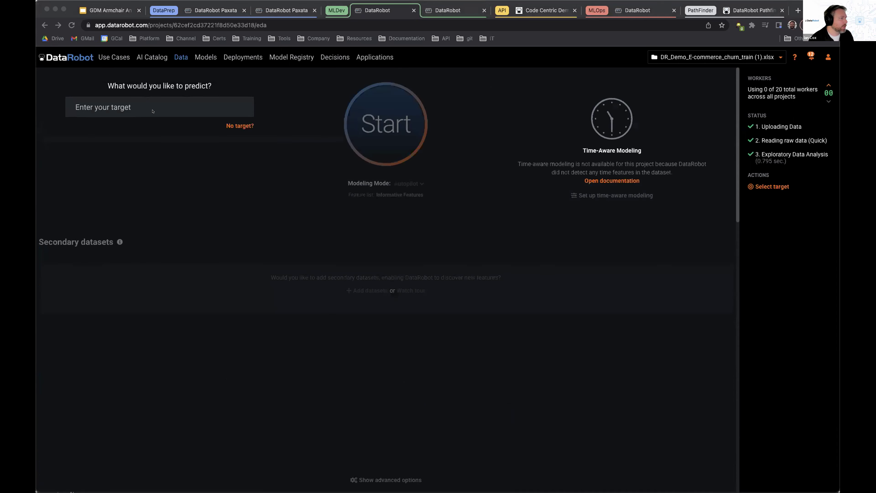
click(153, 111)
text(is)
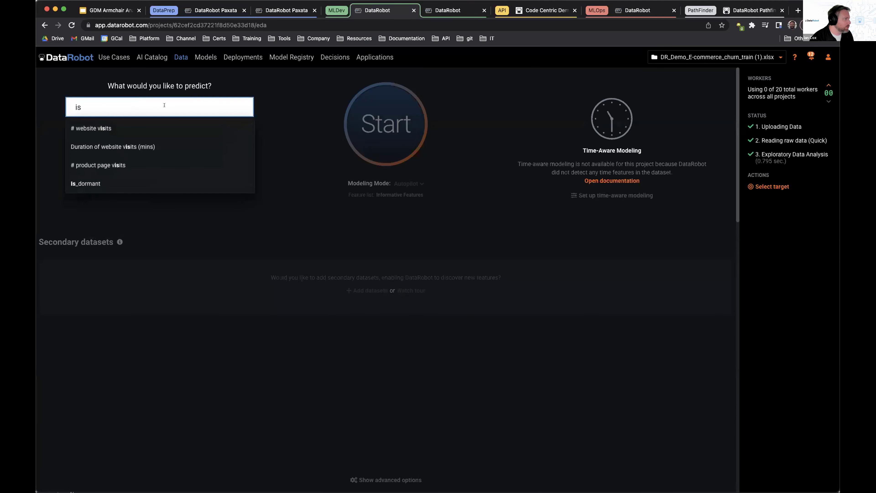
click(107, 183)
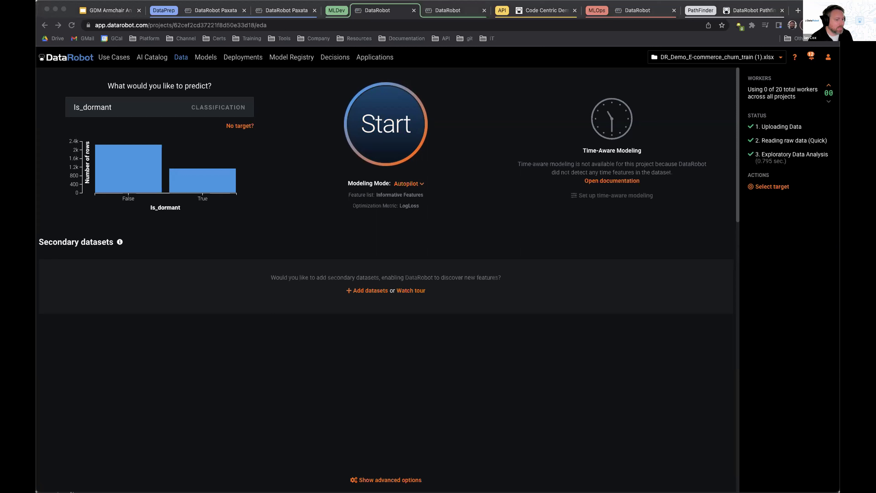
Show the project's advanced options and review the Partitioning and Bias and Fairness settings.
click(382, 474)
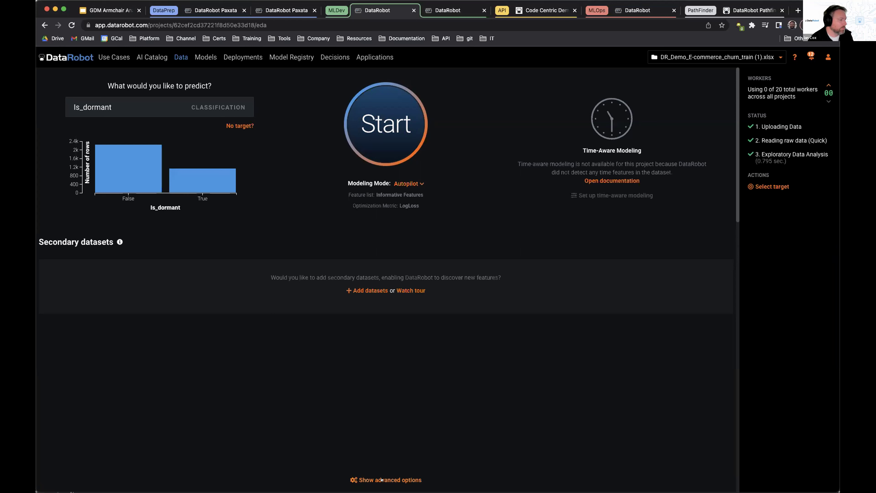
click(381, 479)
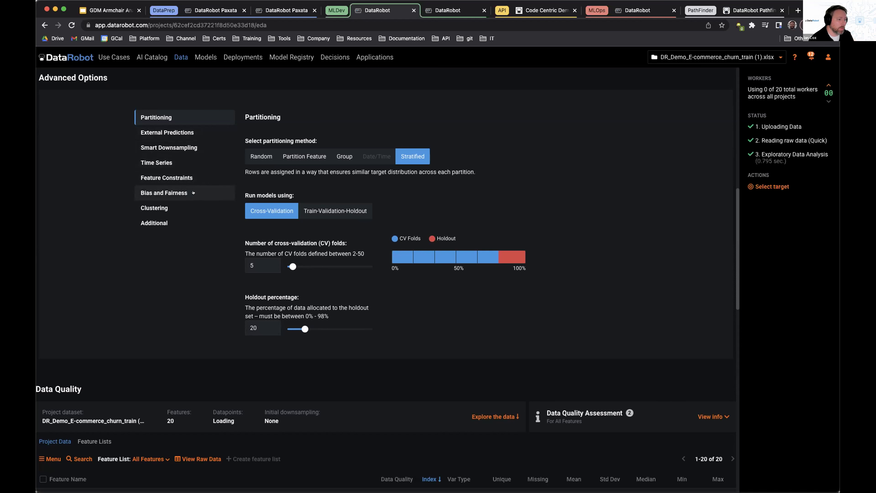
click(193, 193)
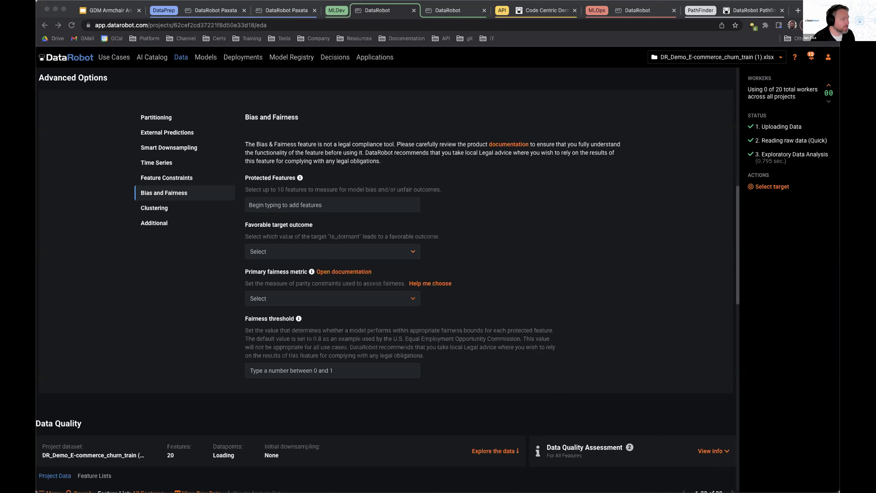
click(549, 239)
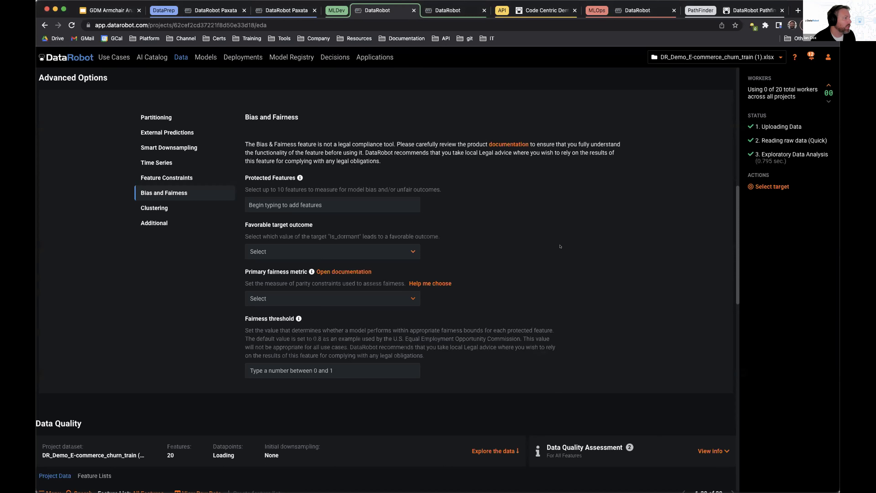
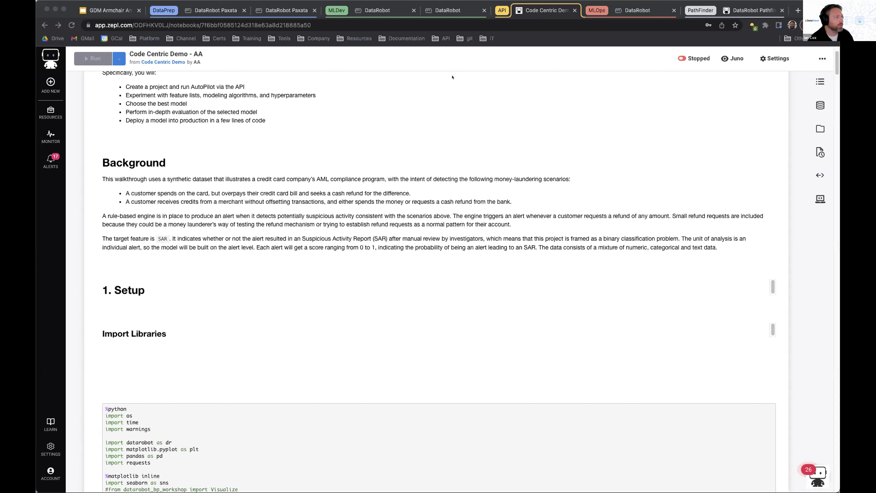
Return from the code notebook to the running churn project and raise its worker count to 12.
click(375, 9)
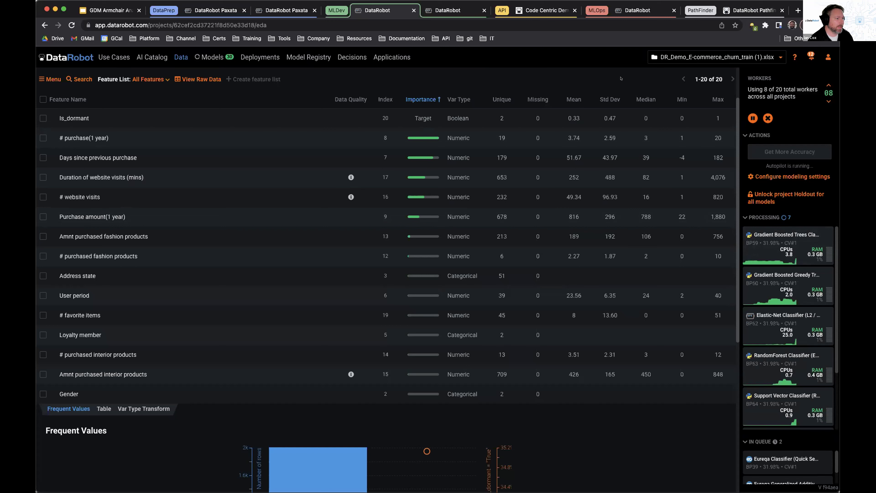
click(828, 85)
click(828, 85)
click(828, 85)
click(828, 85)
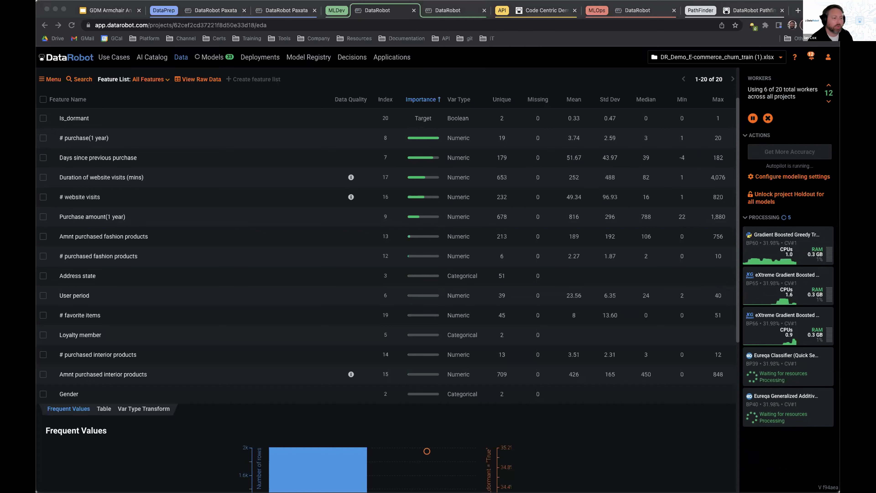
Switch to the Demo | E-Commerce Churn project and review its feature importance, strongest feature associations and feature clusters.
click(455, 11)
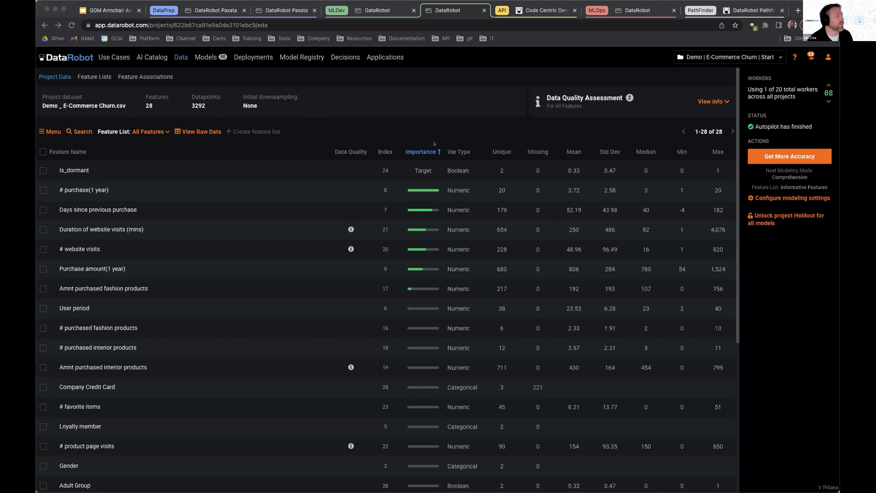
click(432, 130)
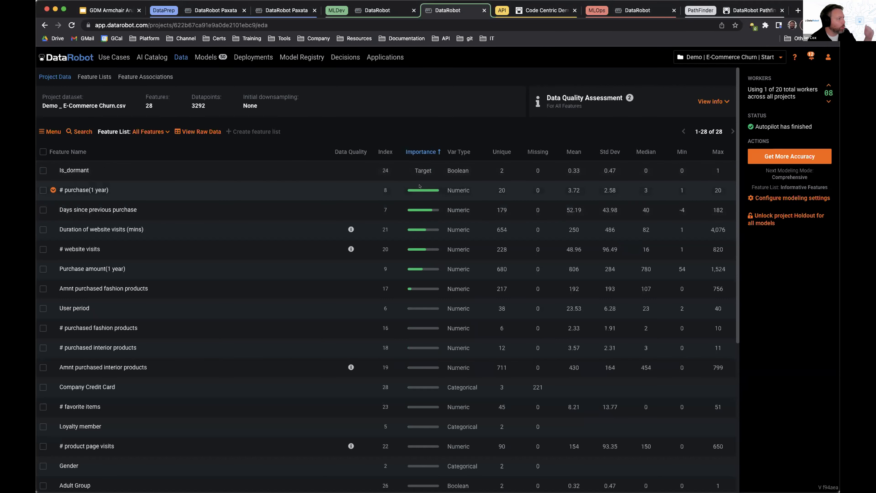
mouse_move(420, 185)
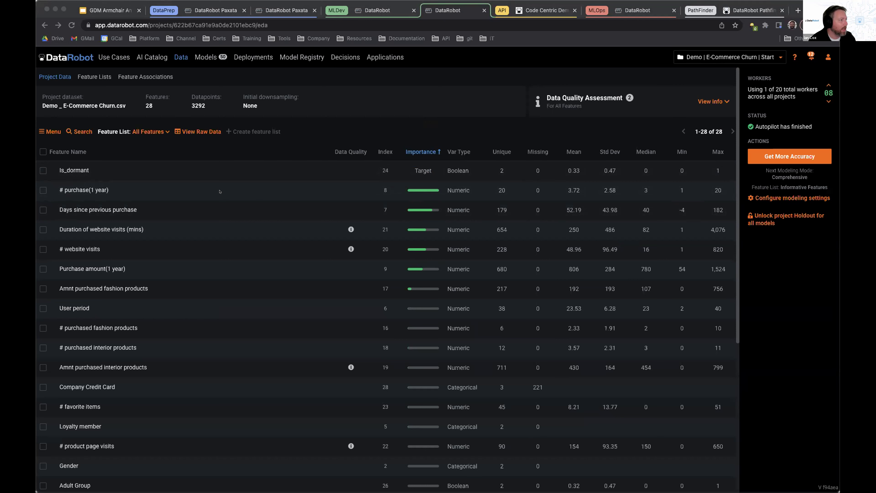
click(414, 123)
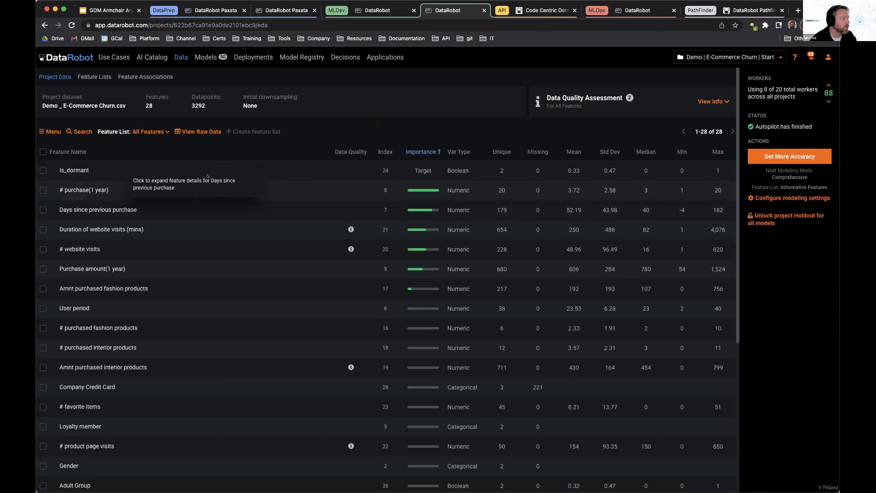
click(146, 77)
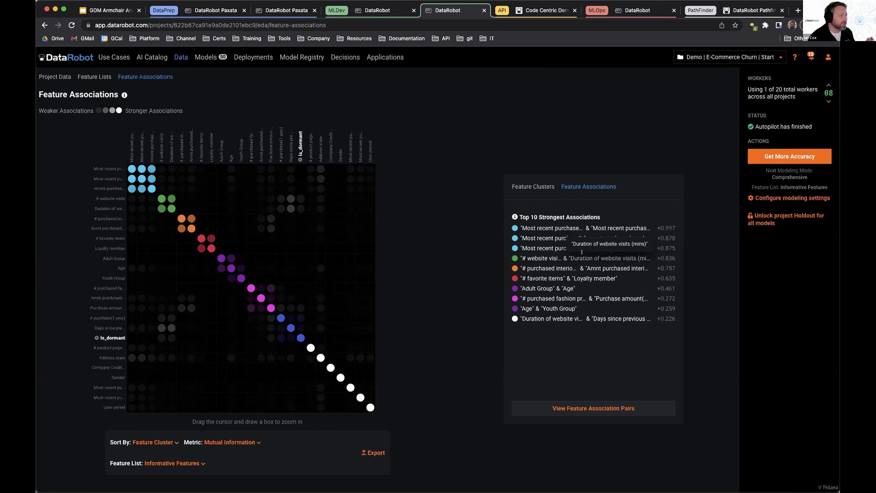
click(514, 186)
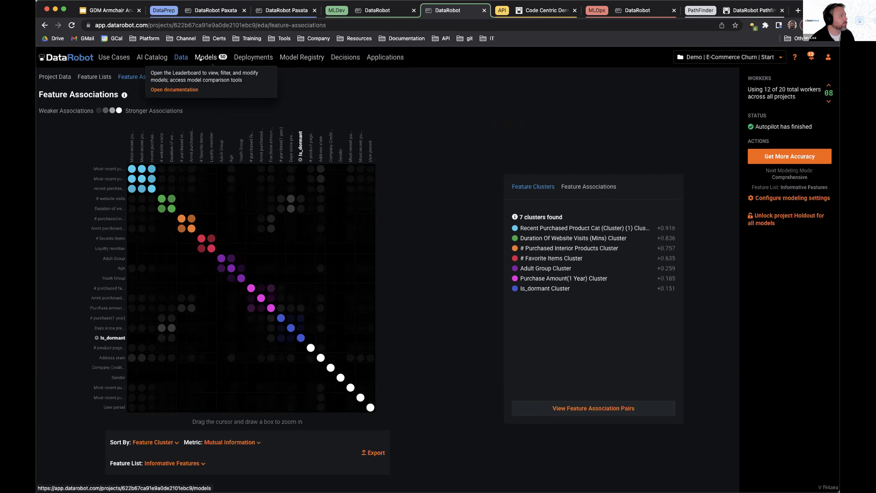
Open the model Leaderboard and look through the ranked models with their validation and cross-validation scores.
click(206, 57)
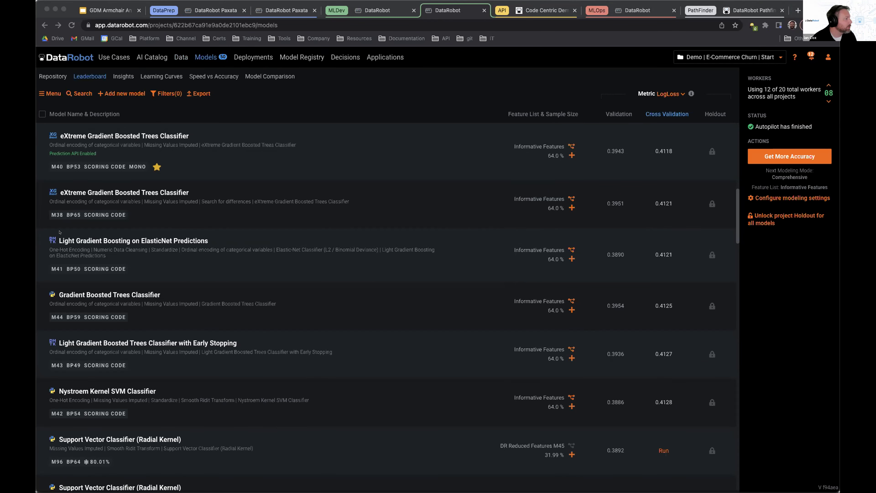
scroll(65, 269, down, 15)
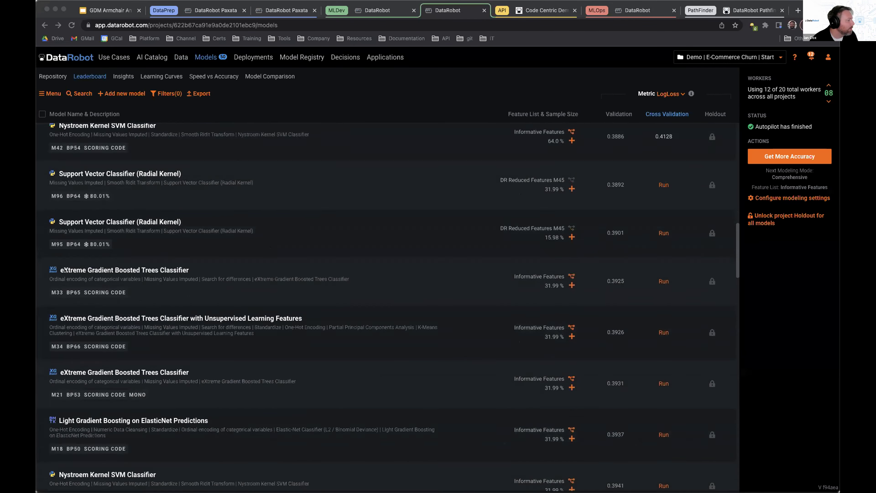
scroll(65, 270, down, 5)
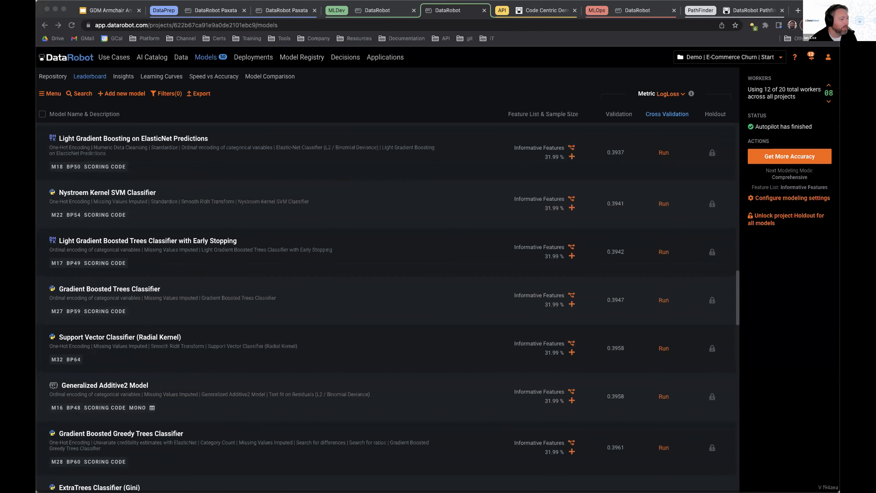
scroll(52, 385, up, 10)
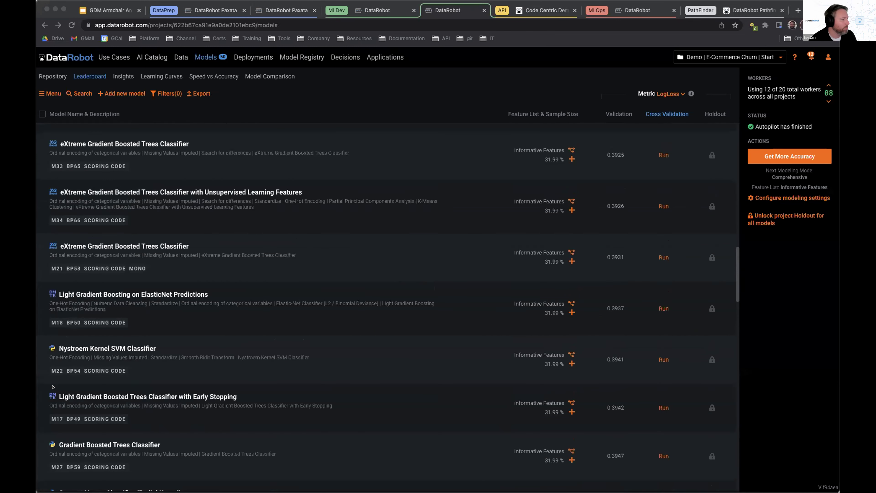
scroll(53, 386, up, 1)
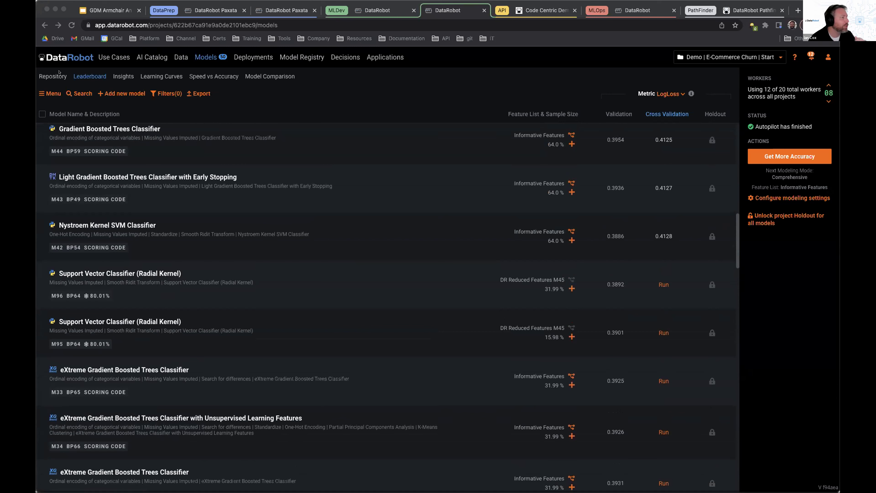
Show the blueprint Repository of the churn project and mark the Auto-tuned K-Nearest Neighbors Classifier (BP61) for a run on Informative Features.
click(49, 76)
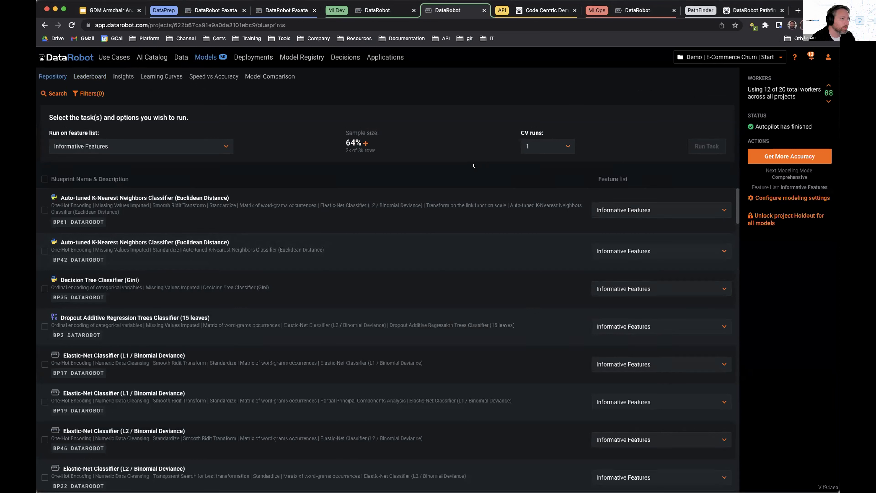
click(45, 210)
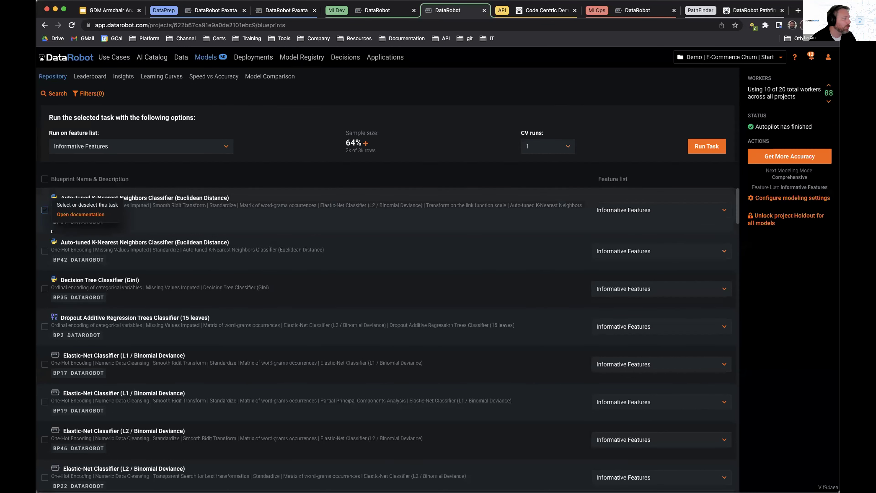
click(671, 211)
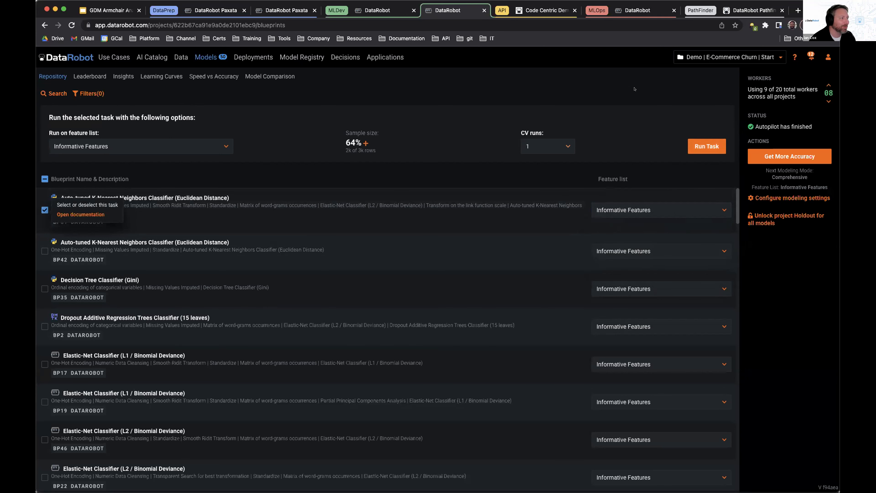
Return to the model Leaderboard and examine the starred M40 model and its neighbours by cross-validation score.
click(202, 53)
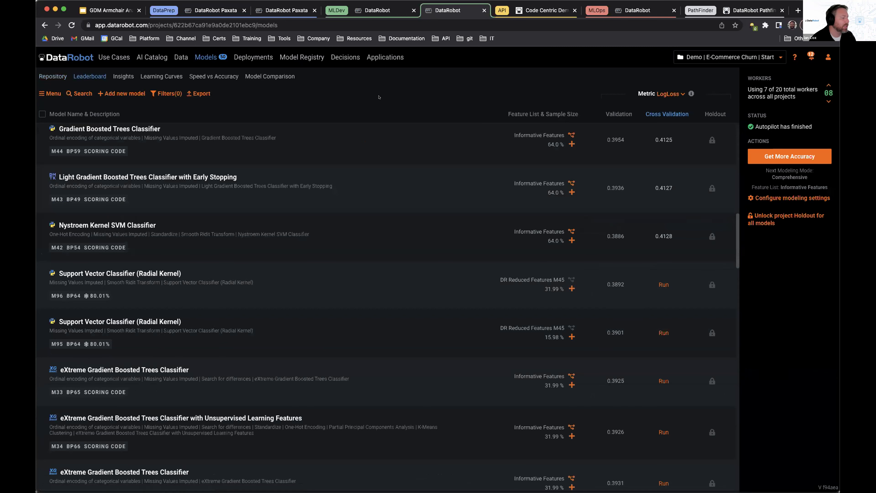
scroll(367, 278, up, 1)
scroll(366, 278, up, 5)
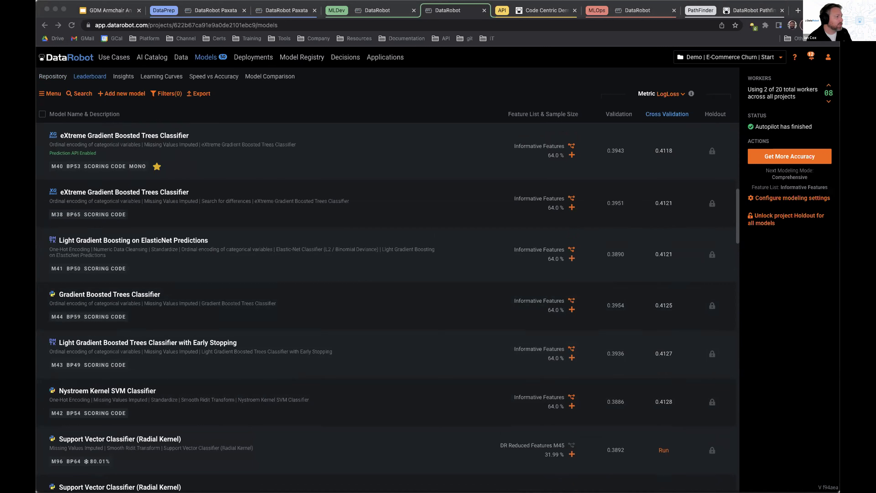
scroll(354, 299, down, 2)
scroll(355, 298, up, 2)
scroll(354, 298, up, 2)
scroll(354, 298, down, 2)
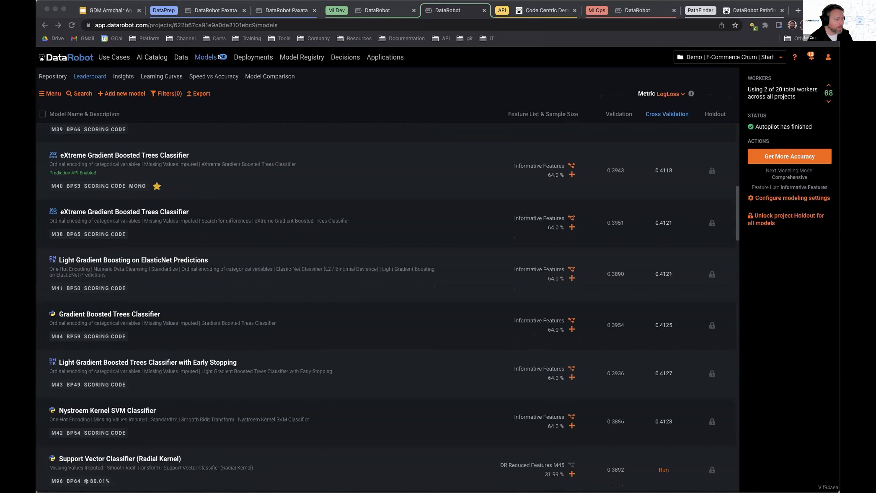
click(419, 91)
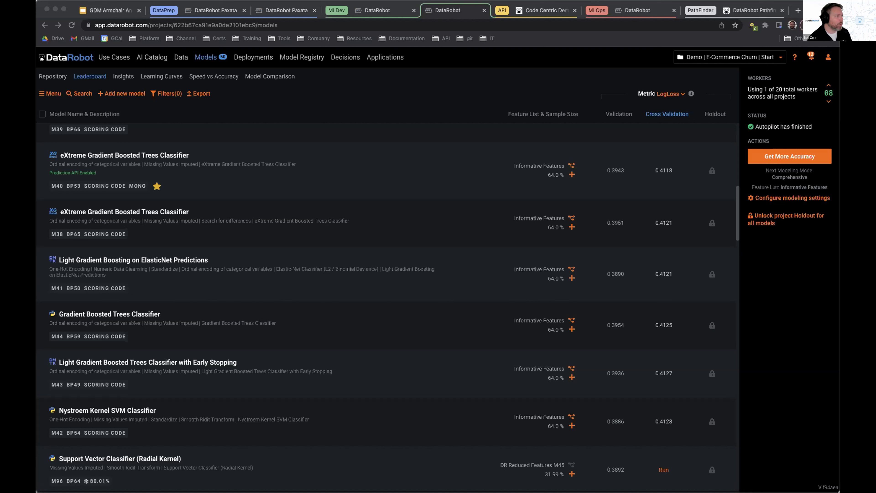
click(433, 86)
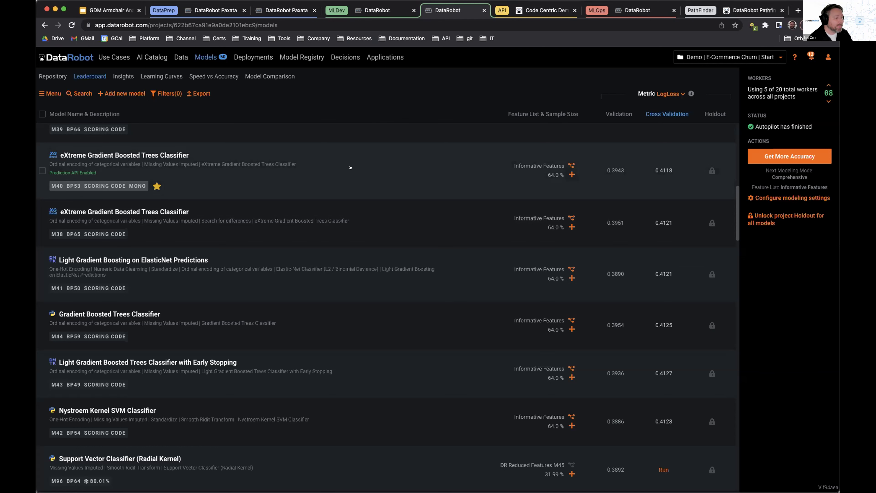
Open the starred eXtreme Gradient Boosted Trees Classifier (M40) and enlarge its blueprint diagram.
click(215, 154)
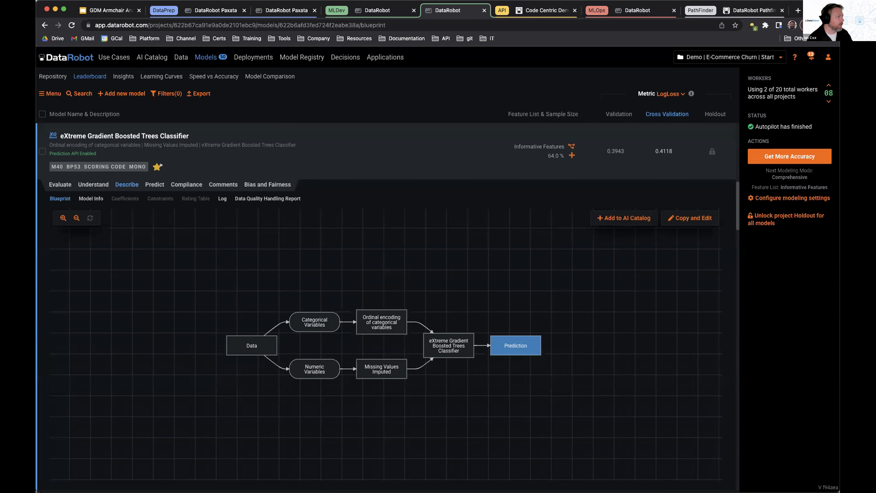
click(62, 218)
click(61, 218)
click(62, 218)
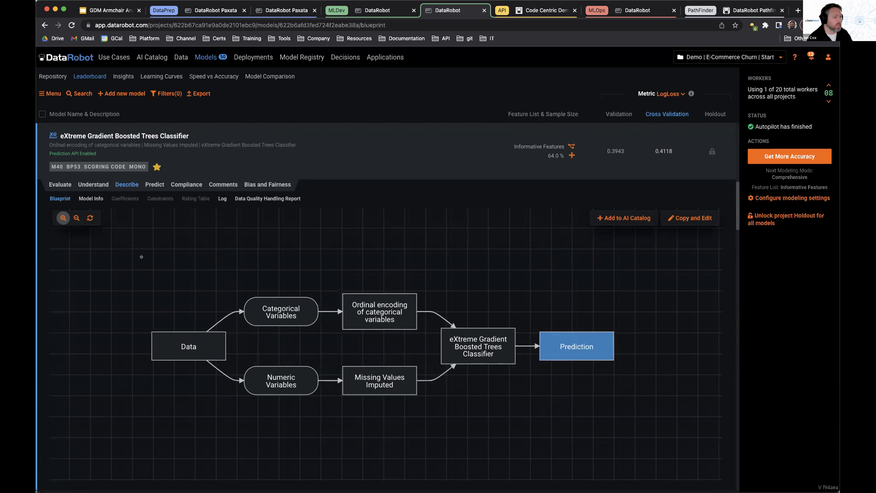
Show the parameters of the blueprint's "Ordinal encoding of categorical variables" task and open its DataRobot Model Docs page.
key(super+Tab)
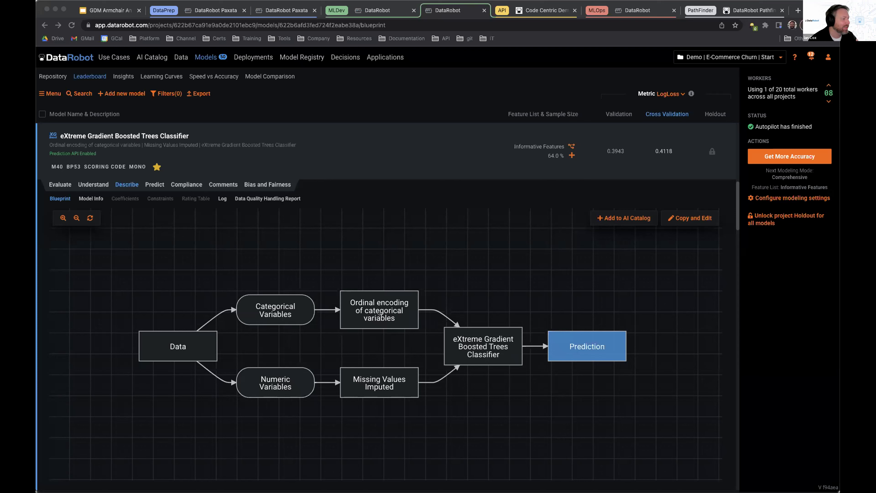
click(386, 304)
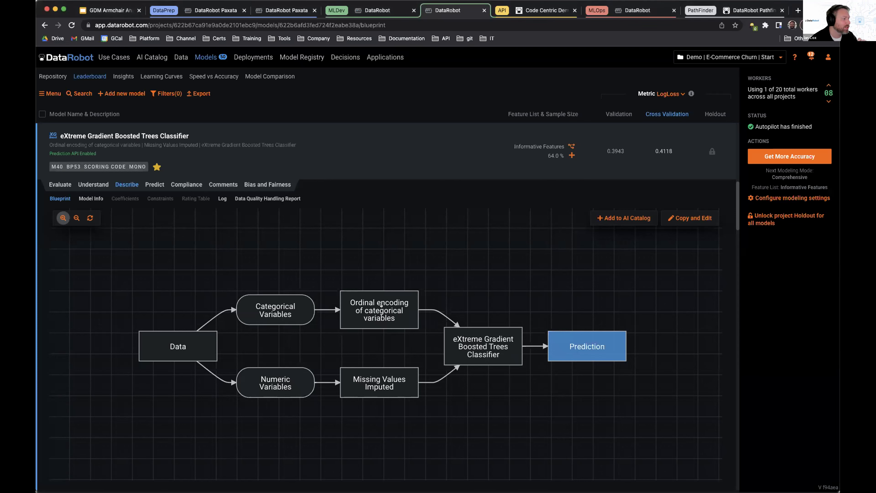
click(381, 305)
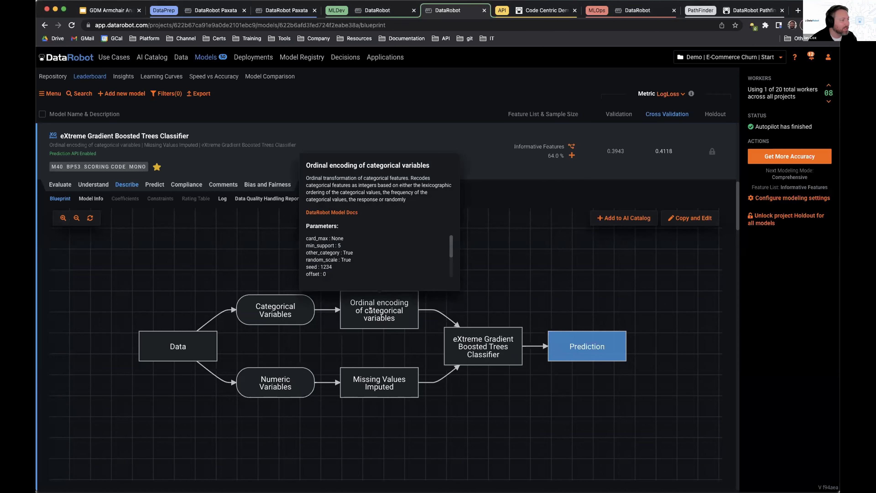
click(331, 212)
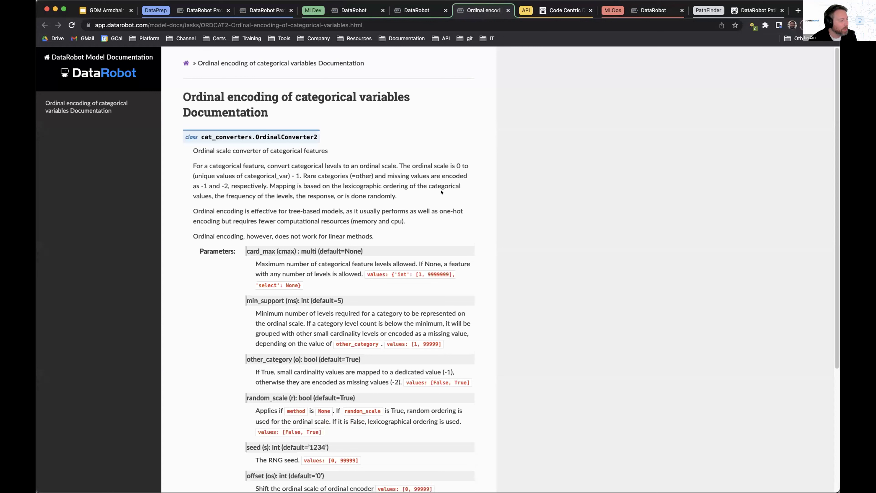
Read the ordinal encoding description and its parameter list, highlighting the explanatory paragraphs, and close the documentation page.
drag(388, 233, 351, 176)
click(414, 183)
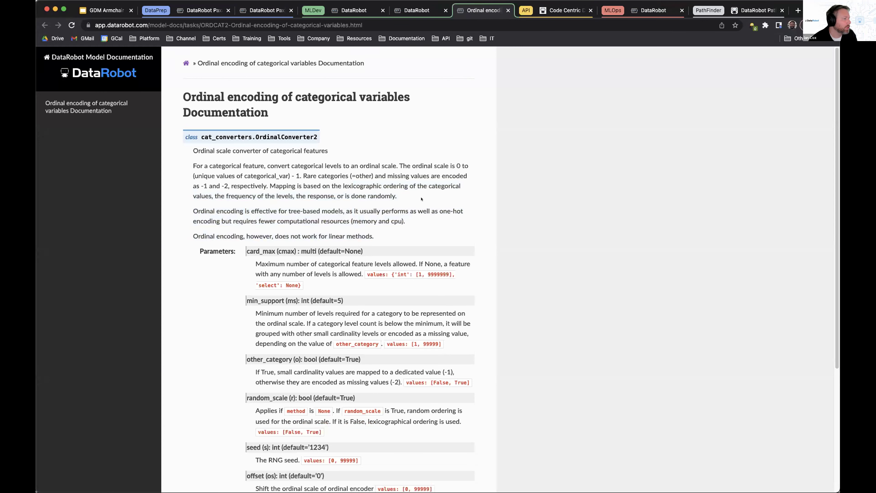
drag(415, 220, 193, 167)
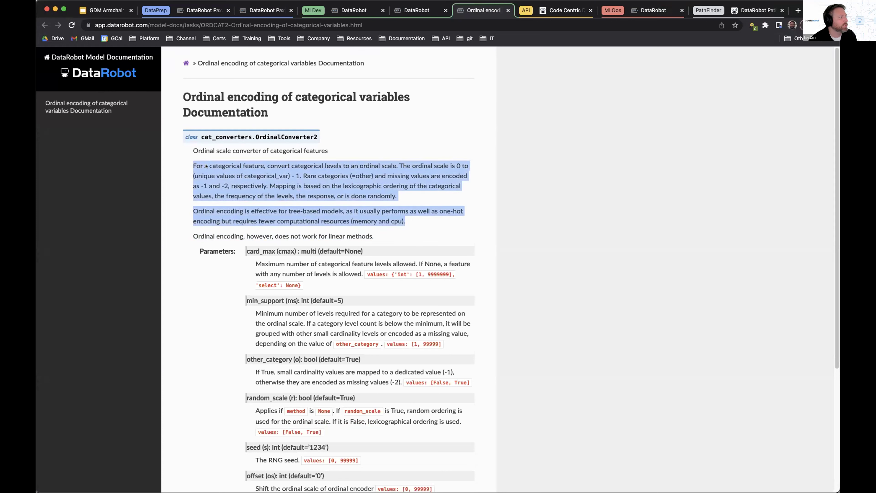
click(386, 198)
drag(406, 198, 191, 166)
click(286, 183)
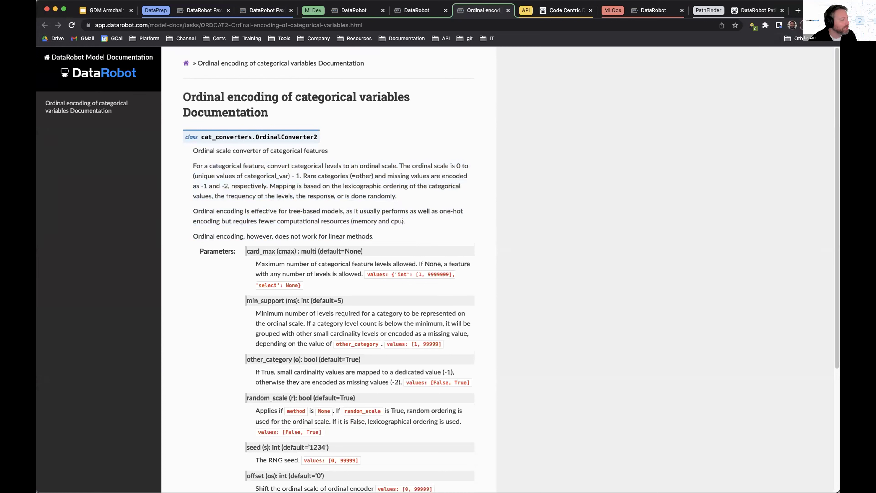
drag(399, 191, 187, 166)
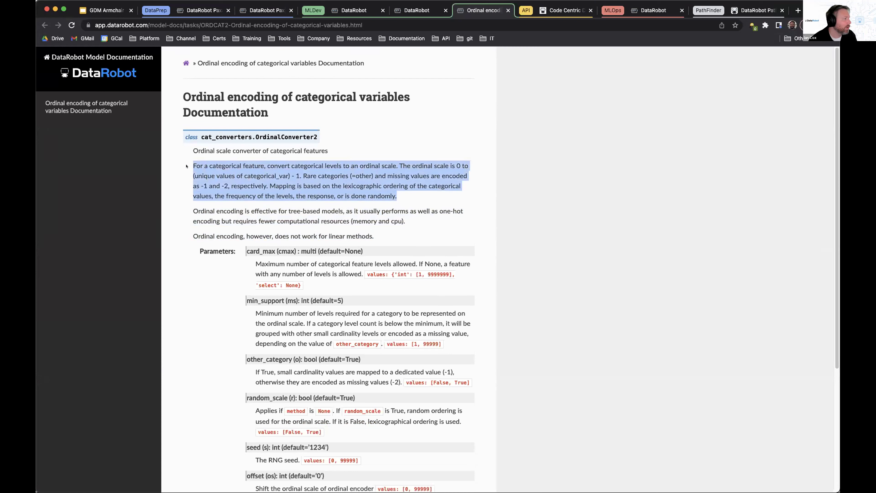
click(254, 169)
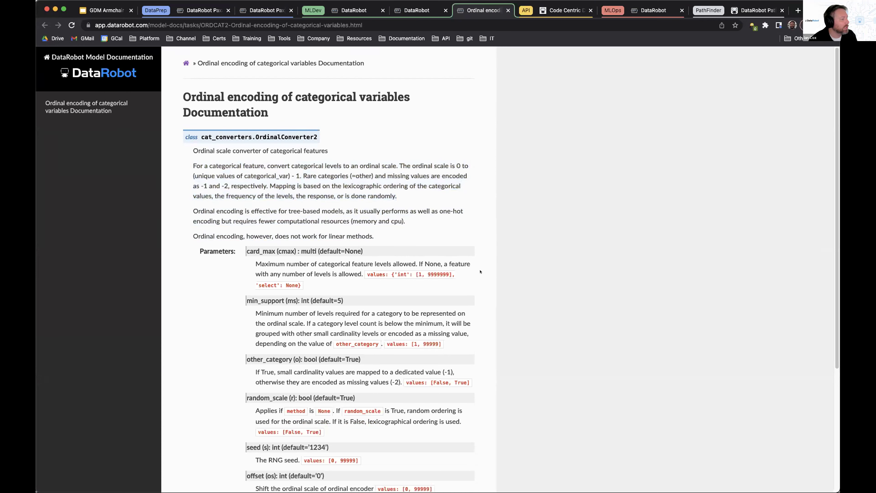
scroll(481, 271, down, 3)
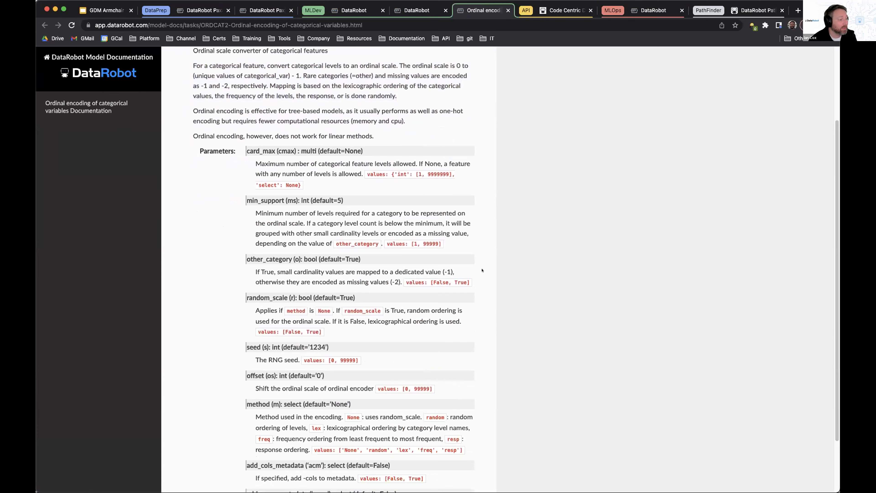
scroll(482, 270, down, 2)
scroll(485, 270, up, 5)
scroll(483, 268, up, 1)
drag(412, 219, 186, 148)
drag(397, 195, 340, 171)
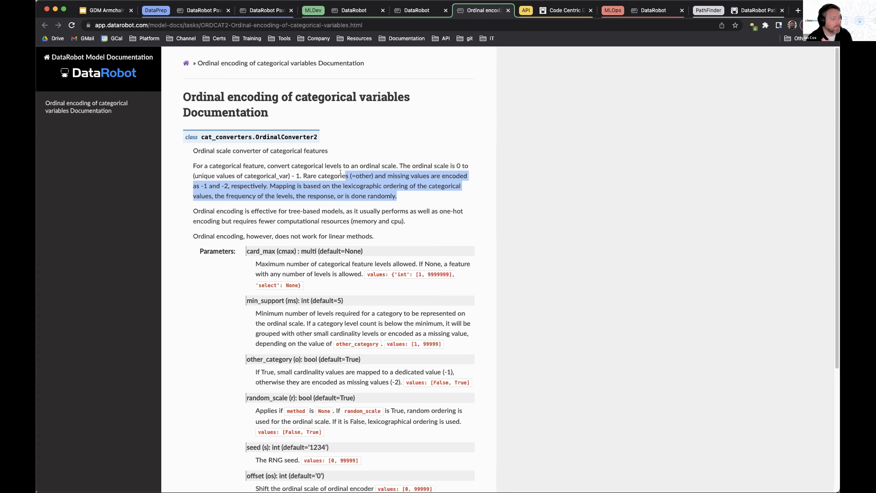
key(super+w)
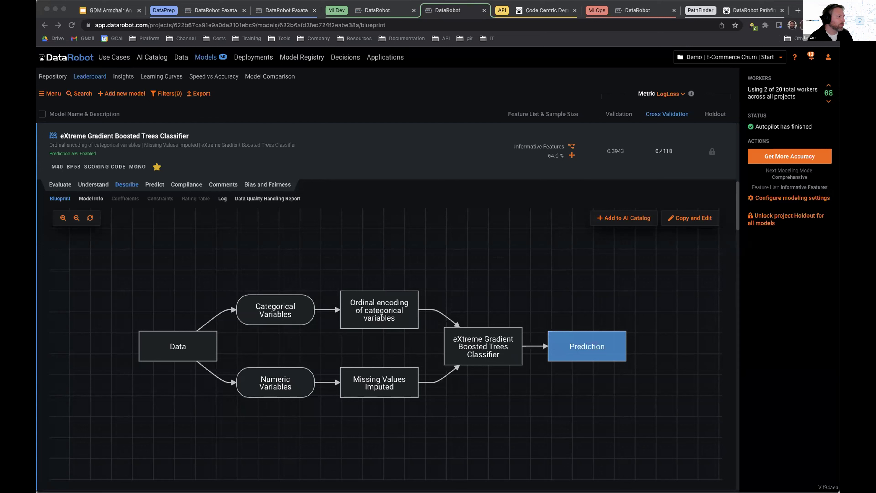
Review the M40 model's evaluation with its Lift Chart and its ROC Curve with the confusion matrix.
click(59, 184)
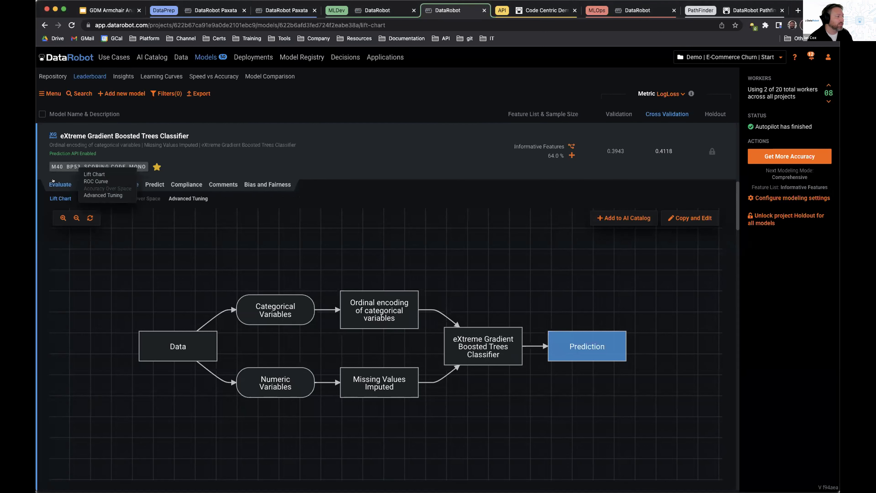
click(93, 174)
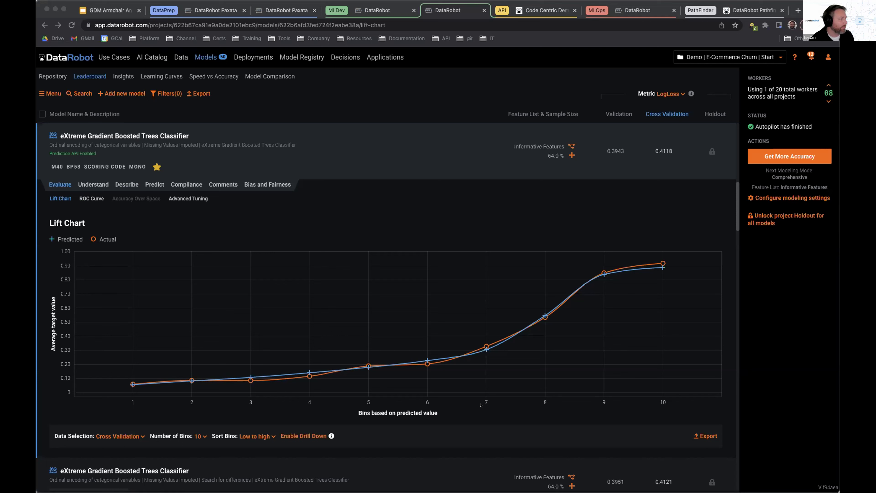
click(427, 209)
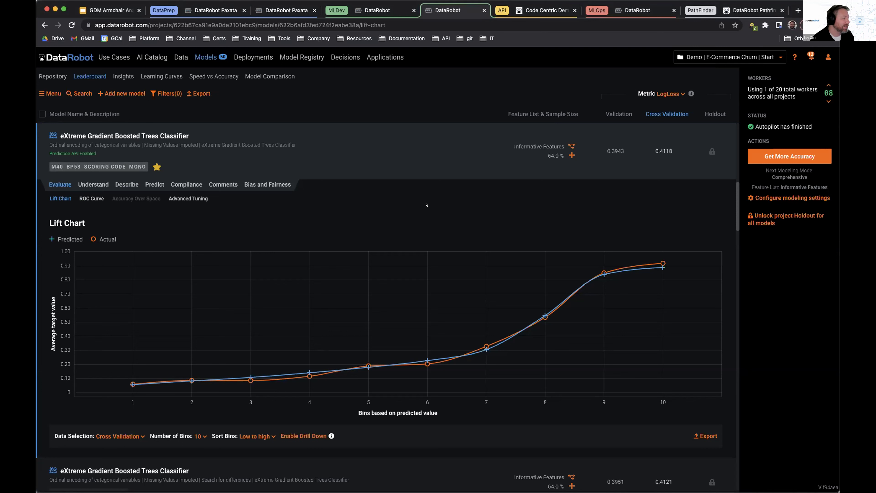
mouse_move(265, 382)
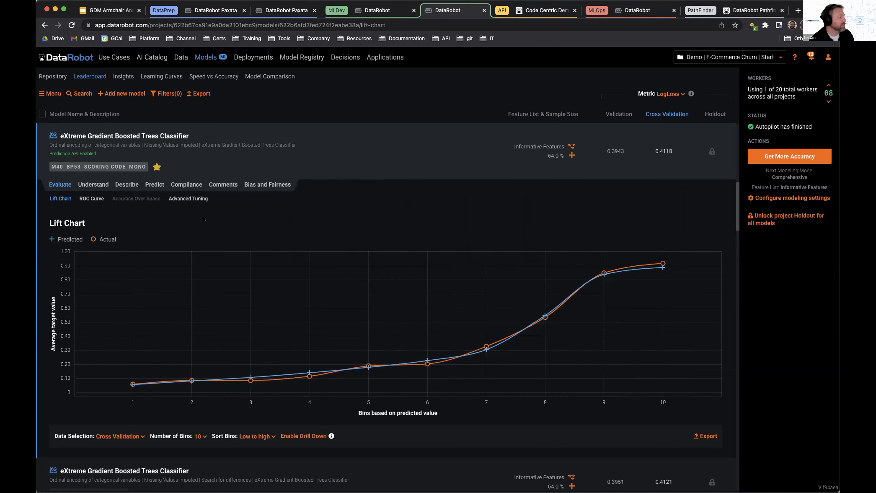
click(82, 199)
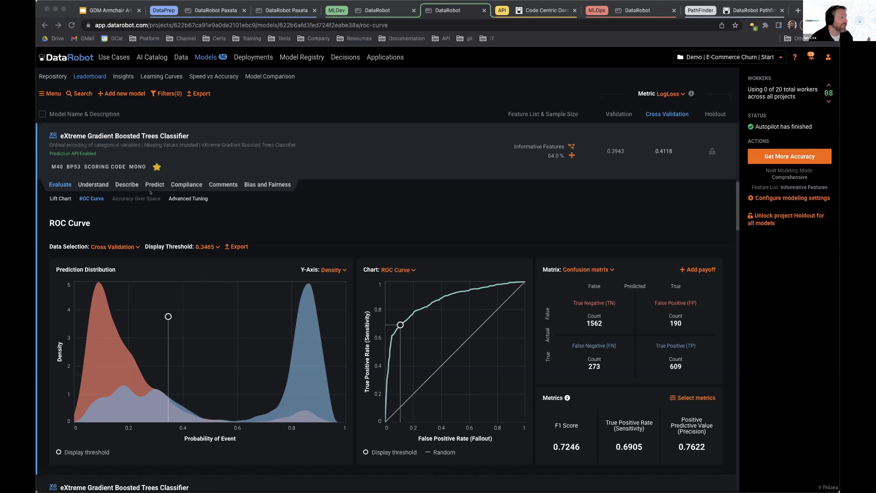
Show the M40 model's Feature Impact chart at a larger size and examine its highest-ranked features.
click(98, 184)
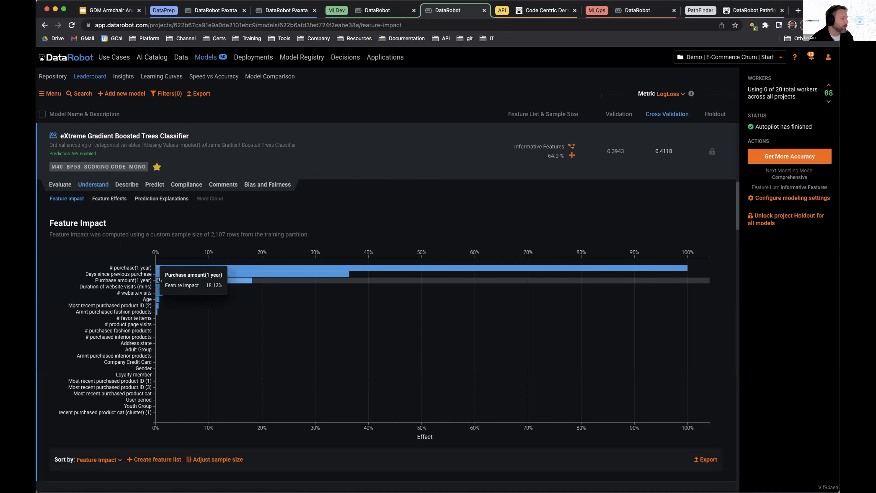
scroll(114, 221, up, 5)
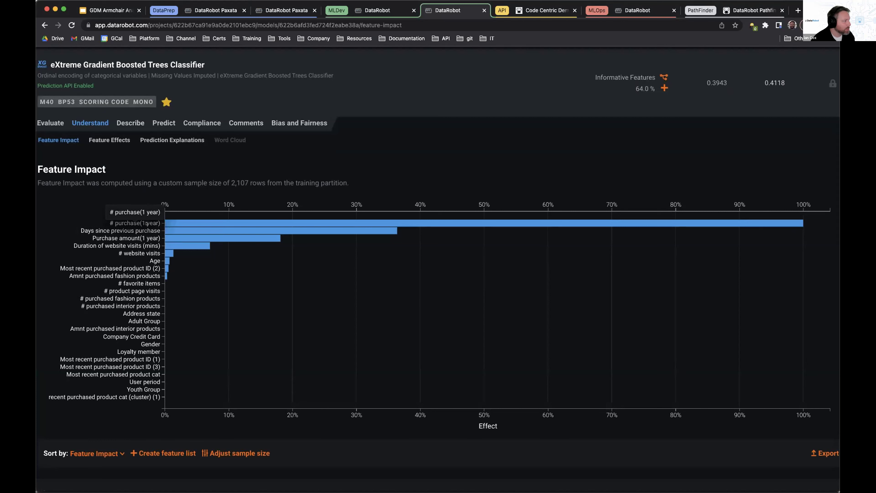
mouse_move(180, 222)
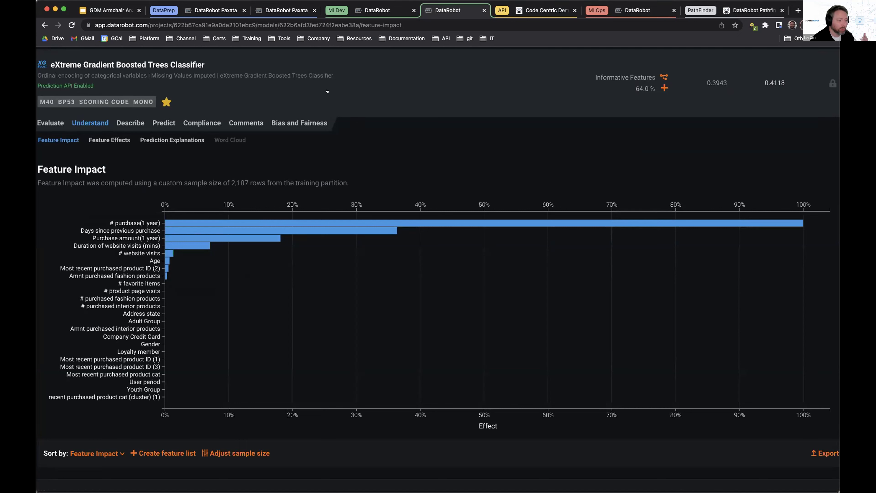
key(super+Tab)
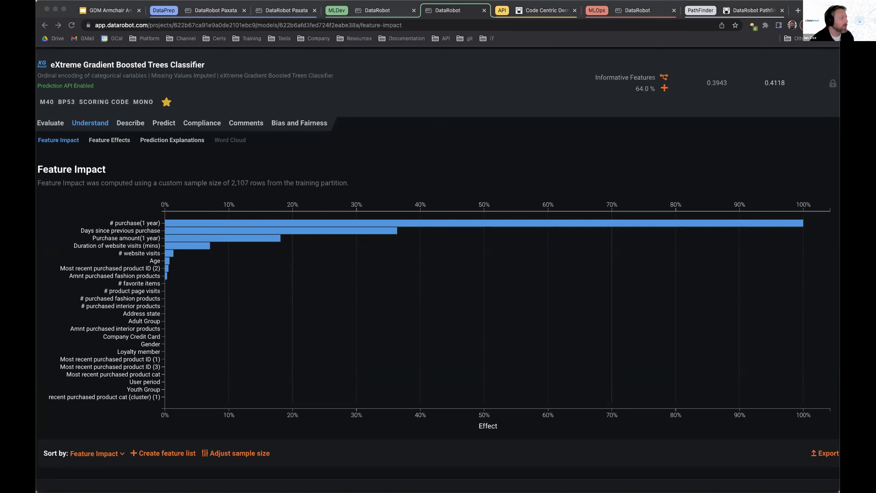
click(425, 149)
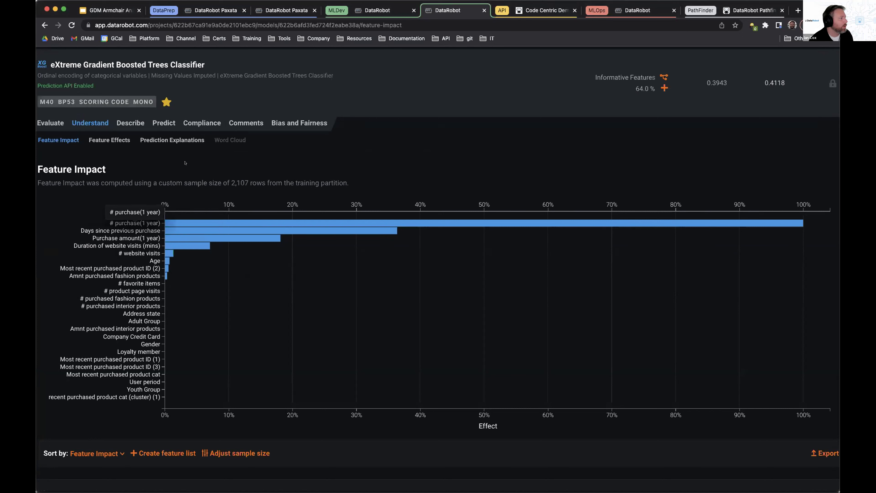
Review the Feature Effects of # purchase(1 year) and Duration of website visits (mins), and open the model's Prediction Explanations.
click(108, 140)
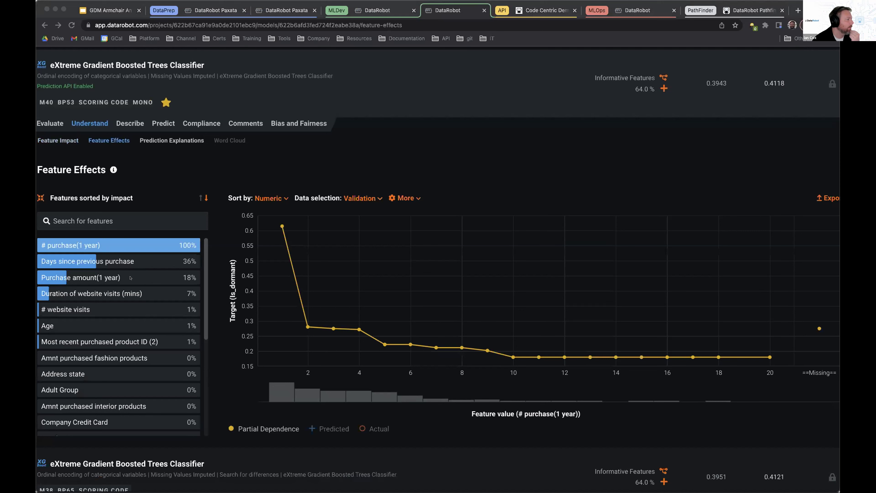
click(125, 292)
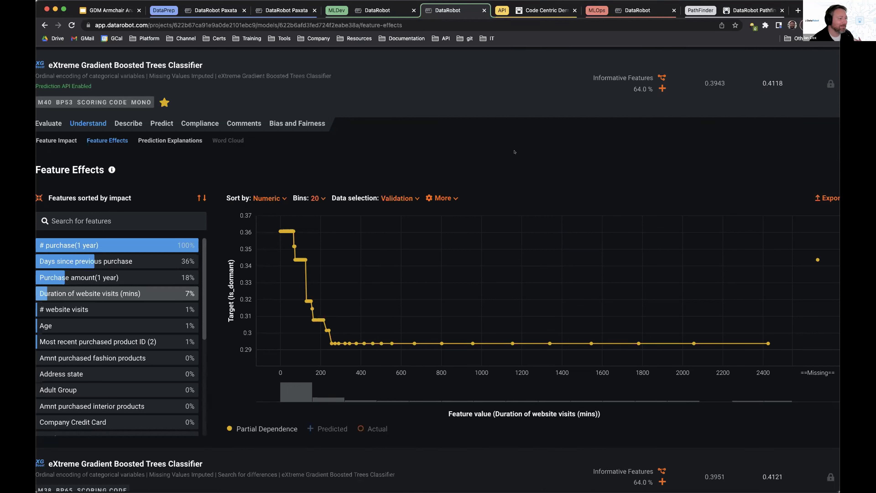
click(167, 139)
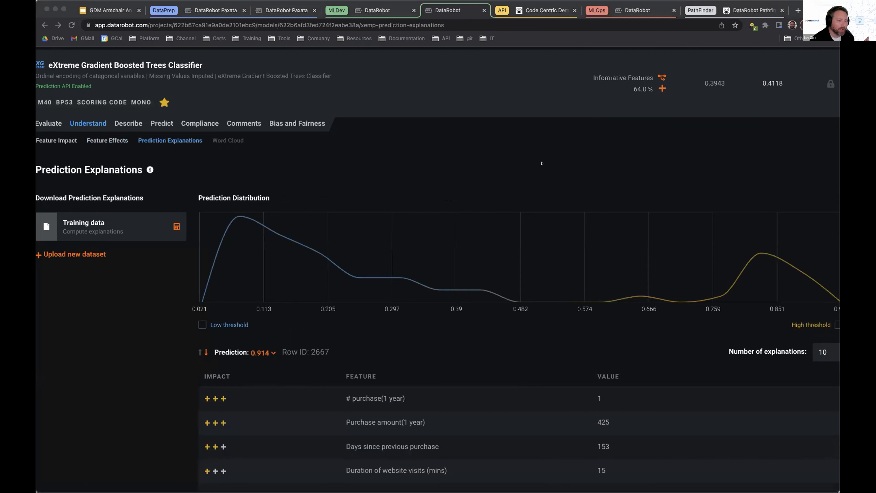
Examine the Prediction Distribution and the explanations of the 0.914 prediction, from # purchase(1 year) down to Age.
key(super+minus)
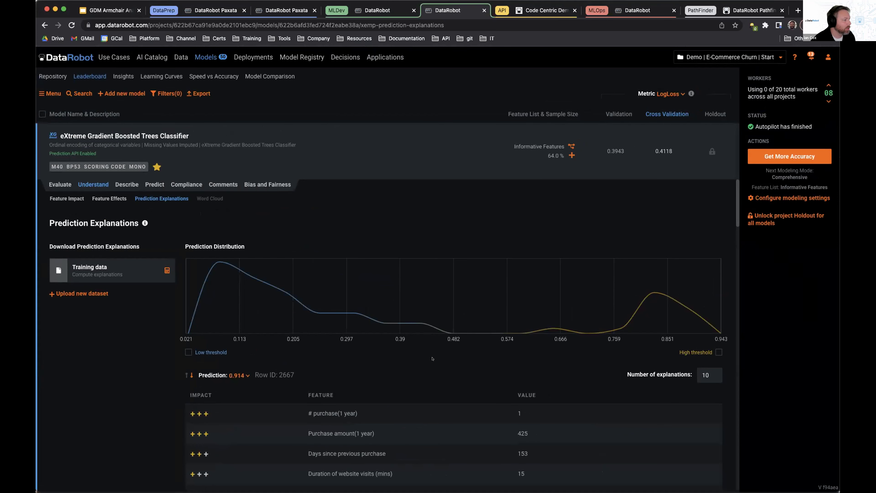
scroll(399, 365, down, 5)
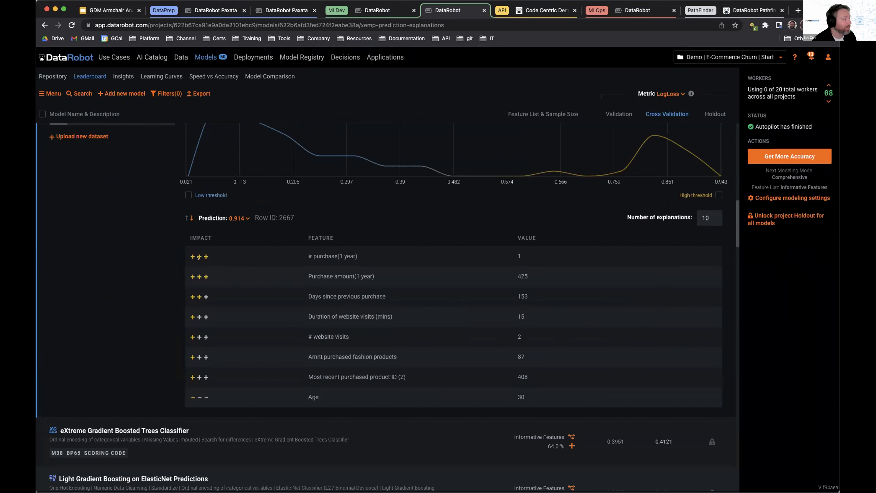
scroll(411, 221, up, 3)
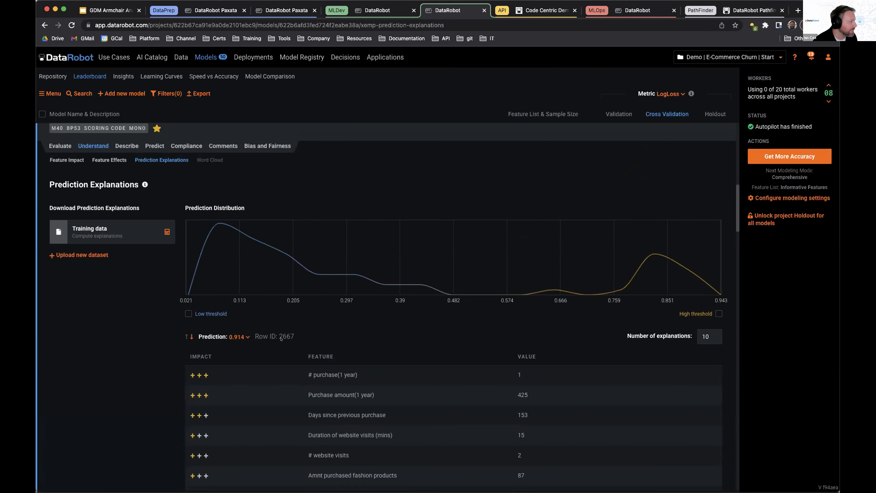
scroll(415, 338, down, 2)
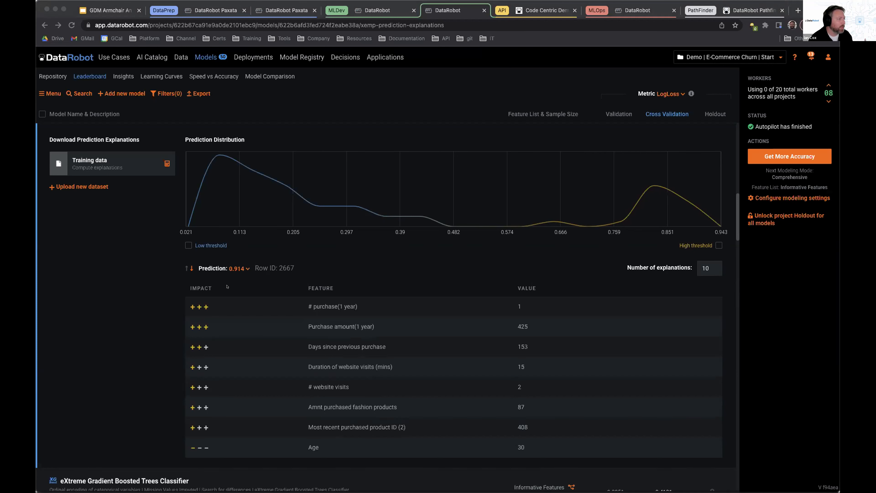
Open the M40 model's compliance documentation and preview its Automated Compliance Document.
scroll(226, 240, up, 3)
click(187, 185)
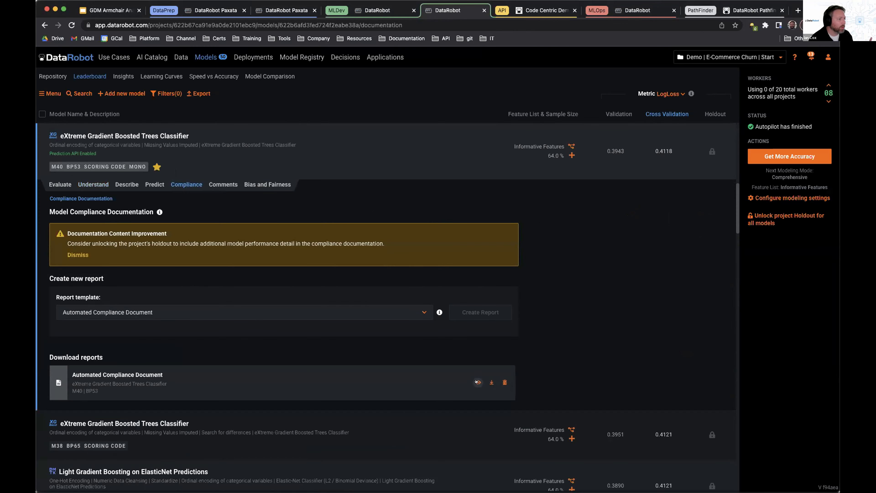
click(477, 382)
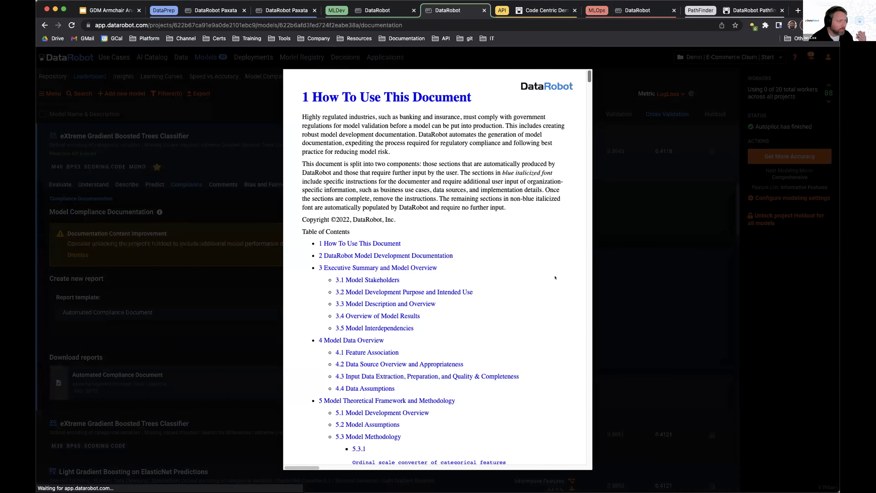
key(super+Tab)
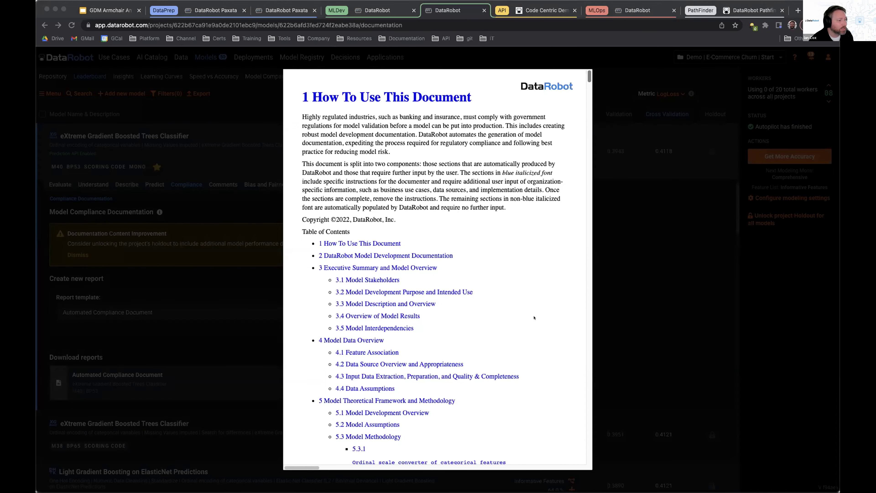
Read the compliance document's table of contents and its executive summary, including the blueprint figure and the Overview of Model Results.
scroll(534, 318, down, 7)
scroll(534, 317, down, 6)
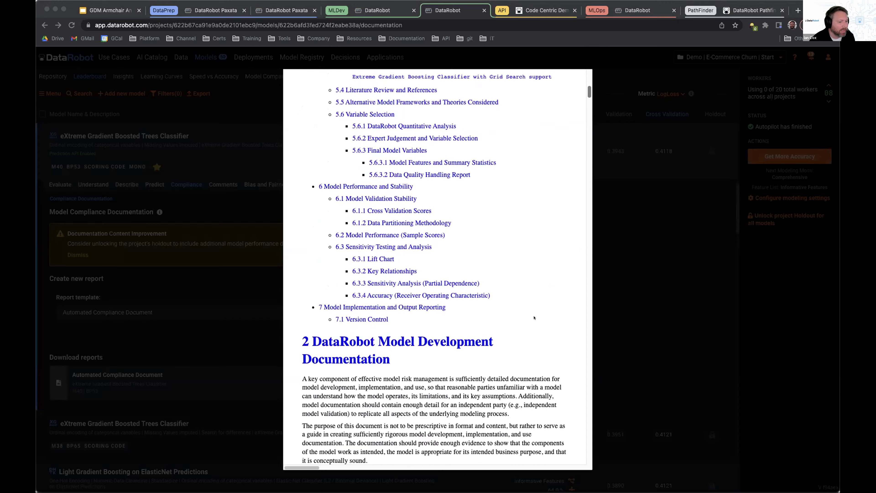
scroll(534, 318, down, 7)
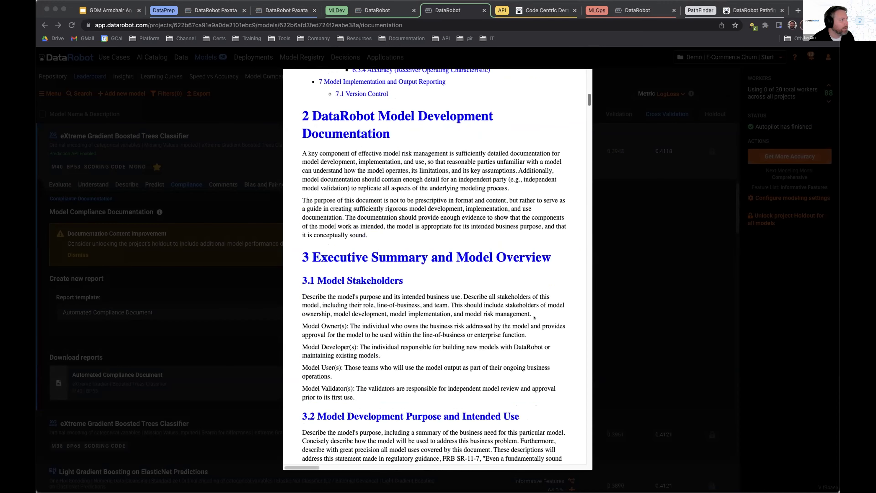
scroll(534, 317, down, 8)
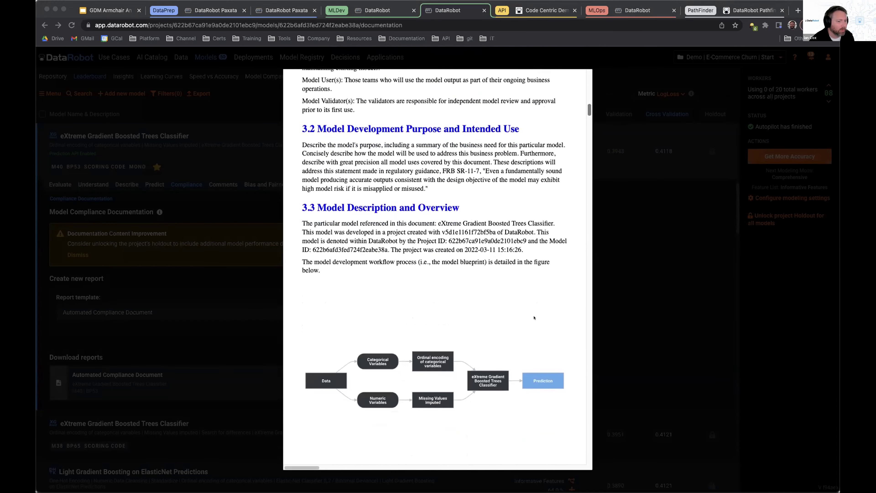
scroll(533, 317, down, 4)
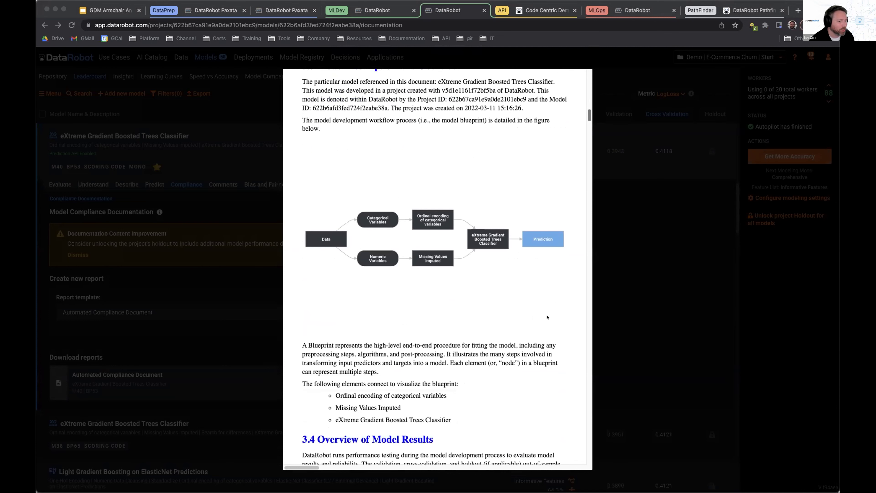
scroll(549, 317, down, 4)
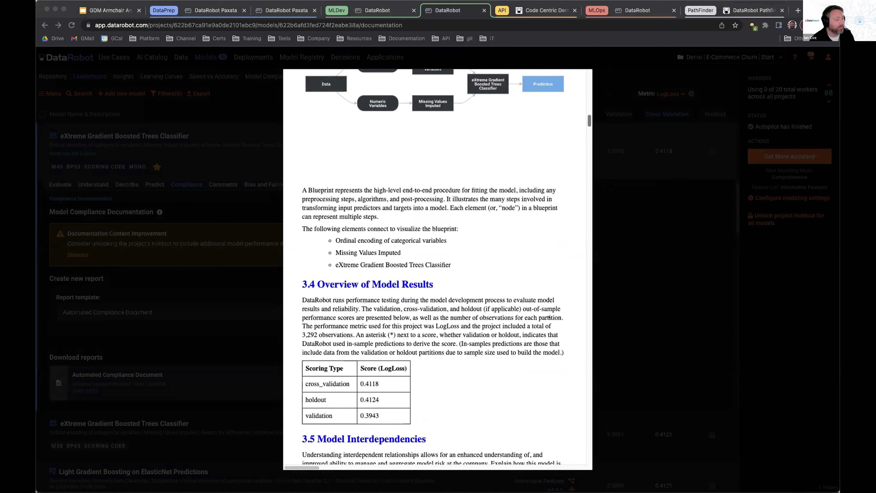
scroll(549, 317, down, 6)
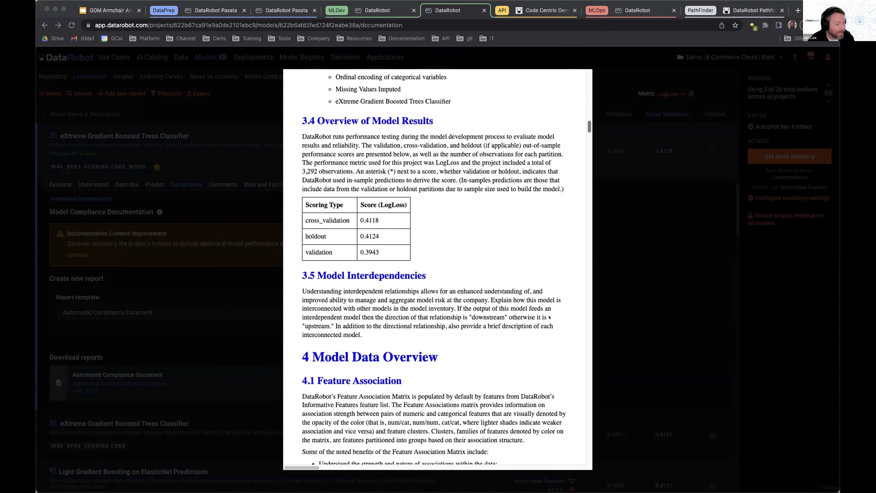
Read the Model Data Overview section, from the Feature Association matrix to Data Assumptions.
scroll(549, 317, down, 6)
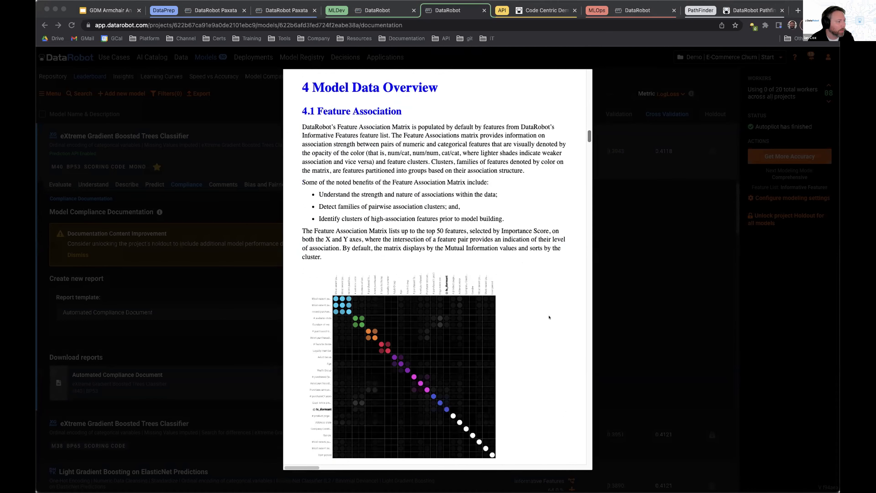
scroll(549, 317, down, 4)
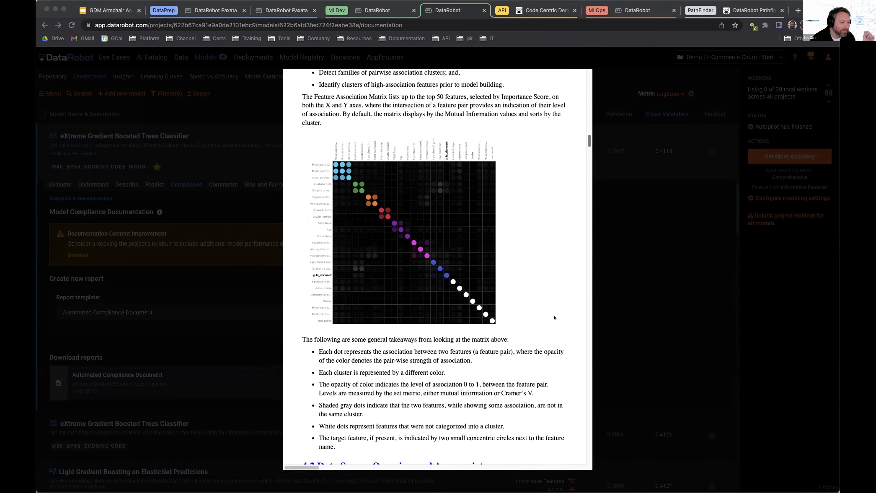
scroll(554, 318, down, 5)
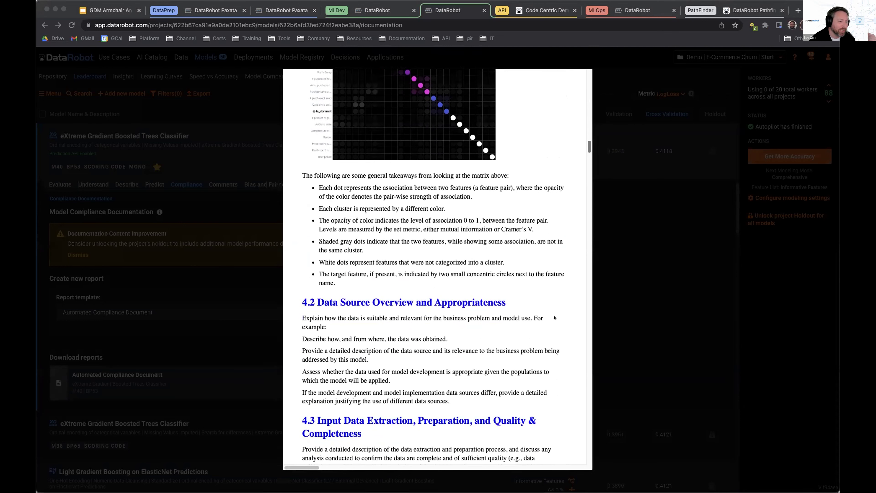
scroll(554, 318, down, 5)
scroll(554, 317, down, 2)
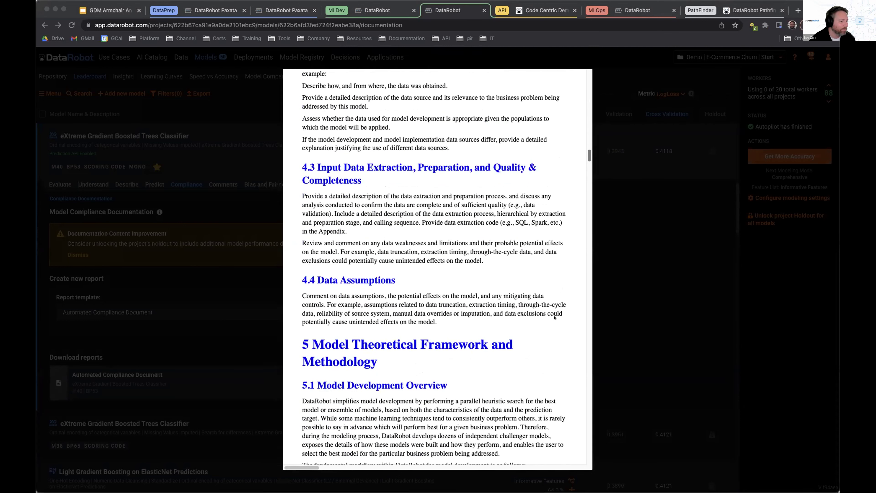
scroll(554, 318, down, 2)
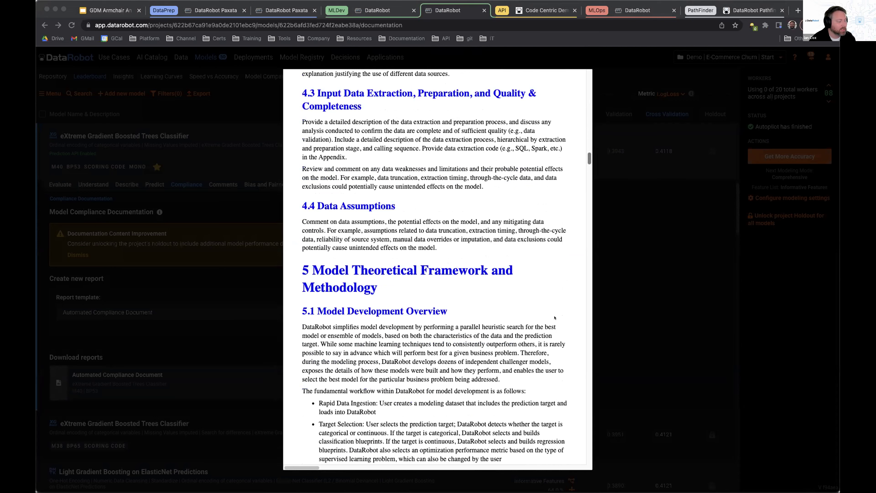
Read the theoretical framework section, covering model development, model assumptions, ordinal encoding and median value imputation.
scroll(554, 317, down, 4)
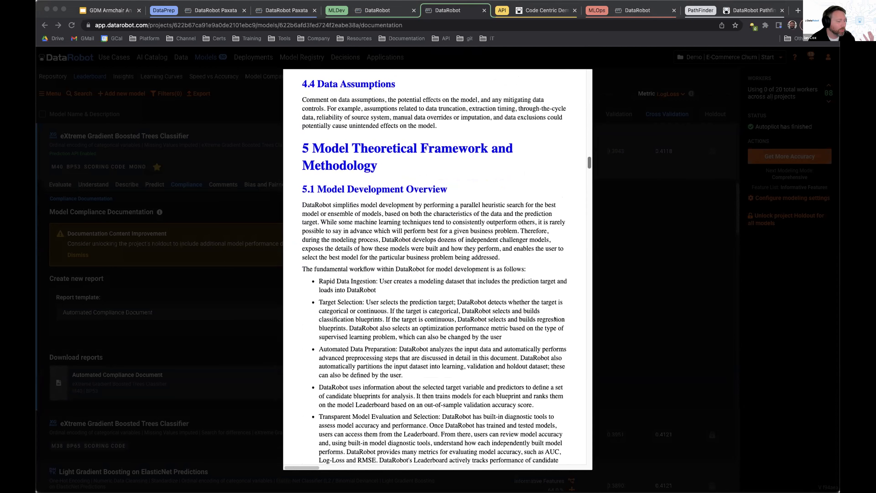
scroll(562, 318, down, 3)
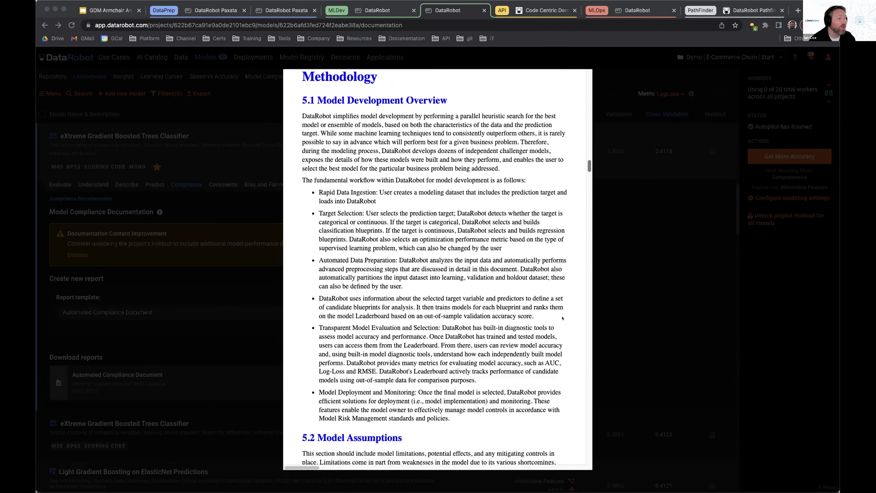
scroll(562, 318, down, 10)
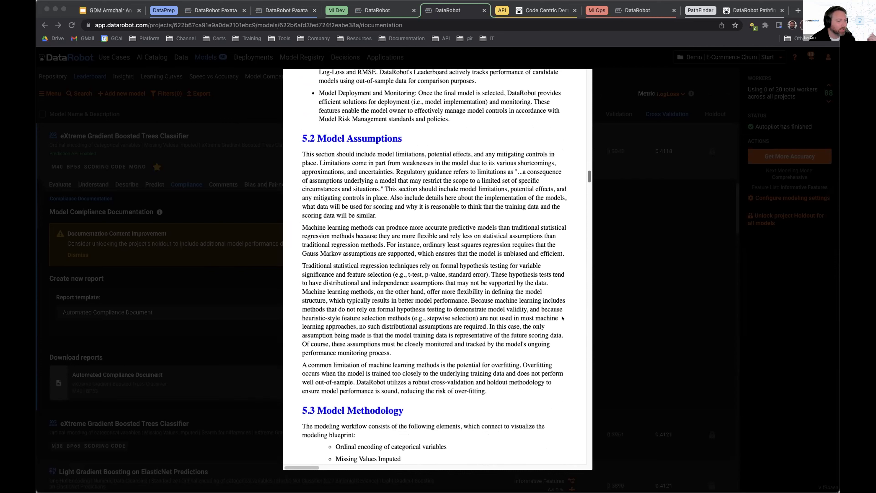
scroll(562, 318, down, 4)
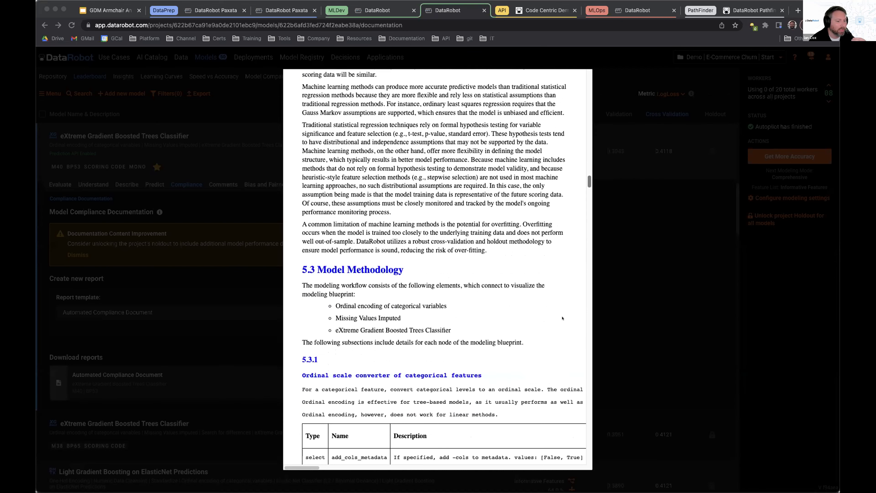
scroll(562, 318, down, 6)
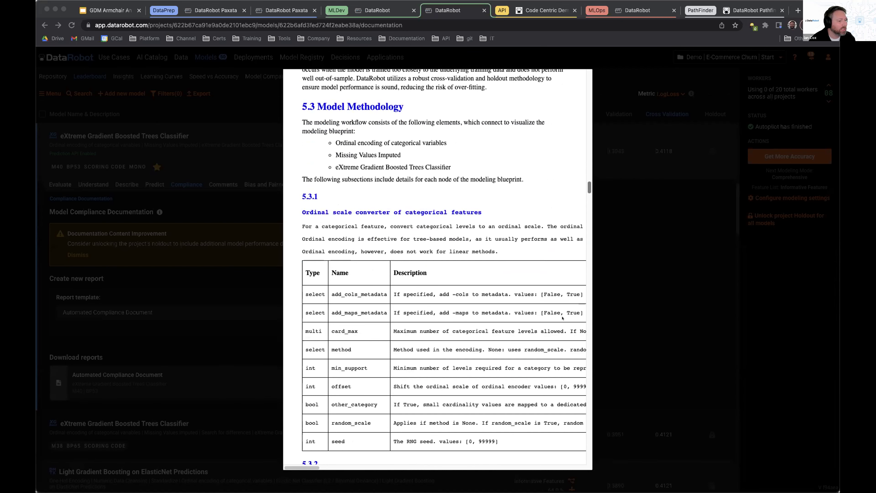
scroll(562, 319, down, 8)
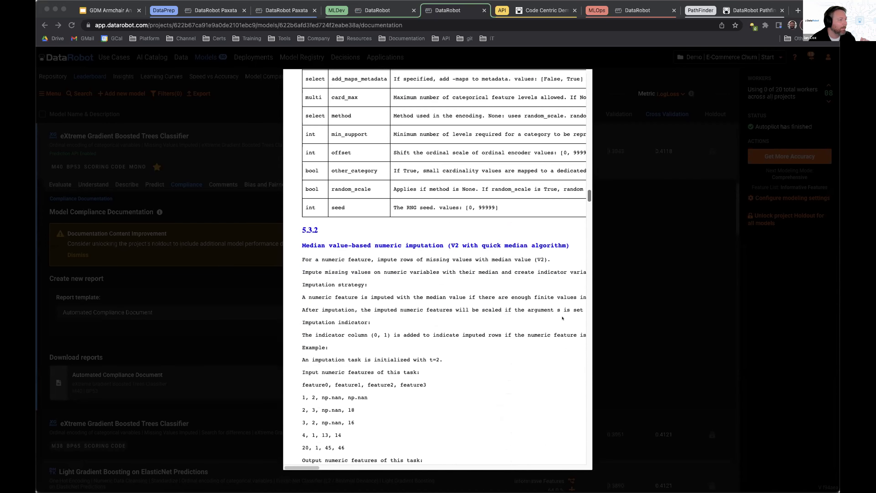
scroll(561, 318, down, 5)
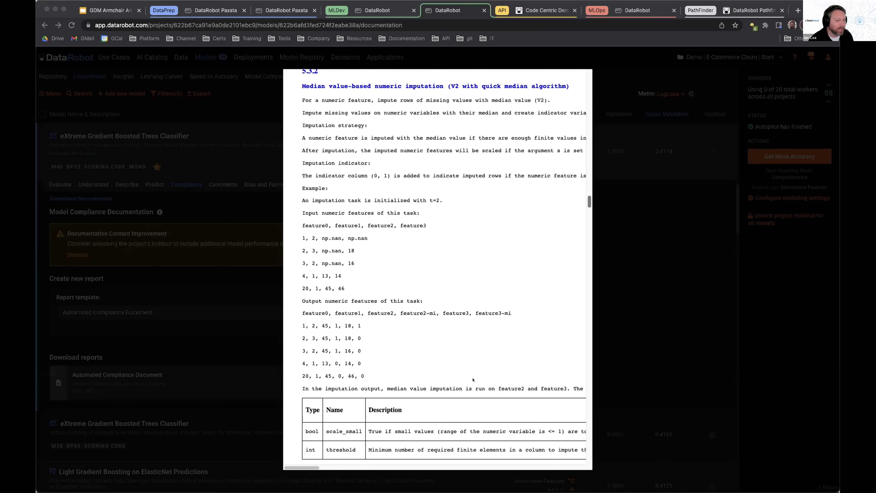
Skim the gradient boosting and variable selection sections through to Version Control at the document's end, and close the preview.
scroll(474, 380, down, 10)
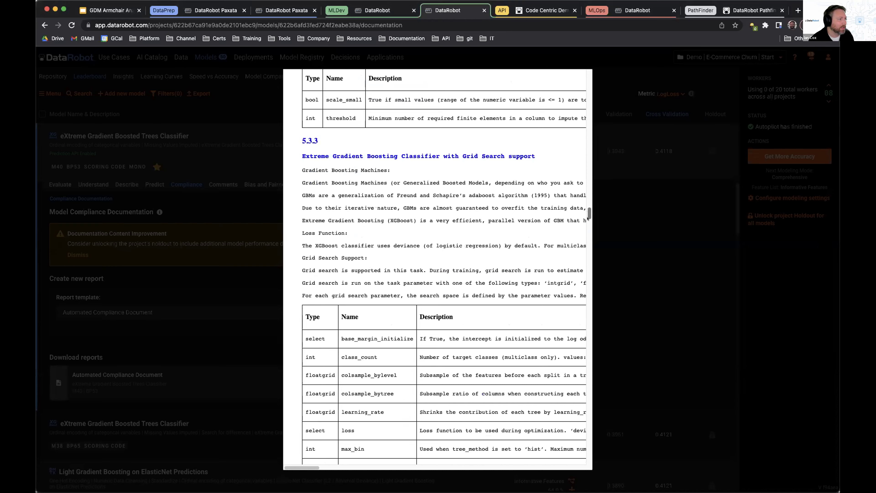
scroll(588, 253, down, 10)
scroll(588, 252, down, 15)
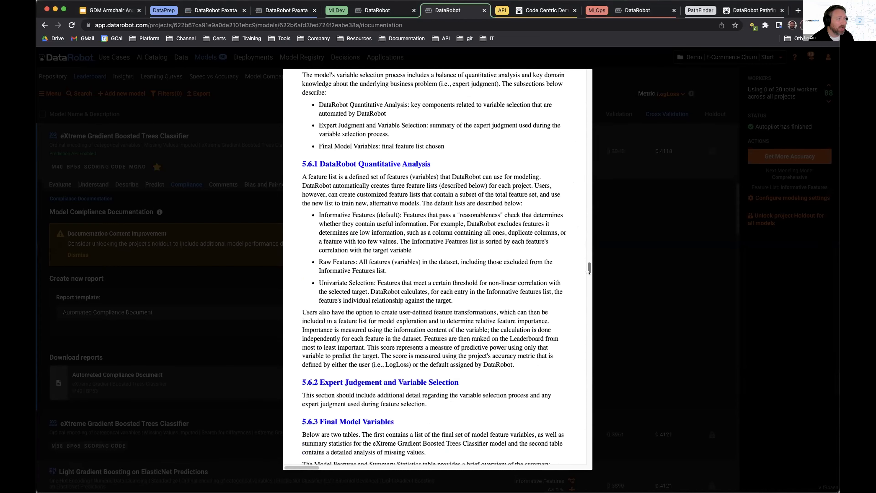
drag(588, 291, 581, 458)
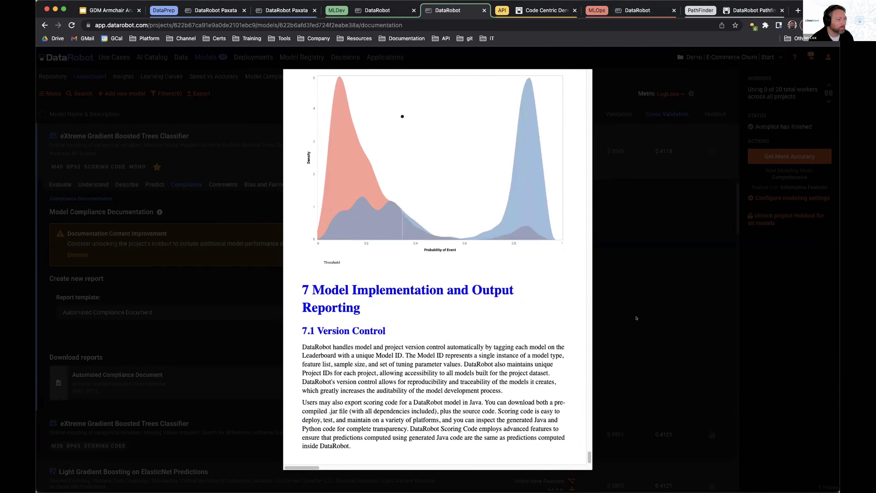
key(Escape)
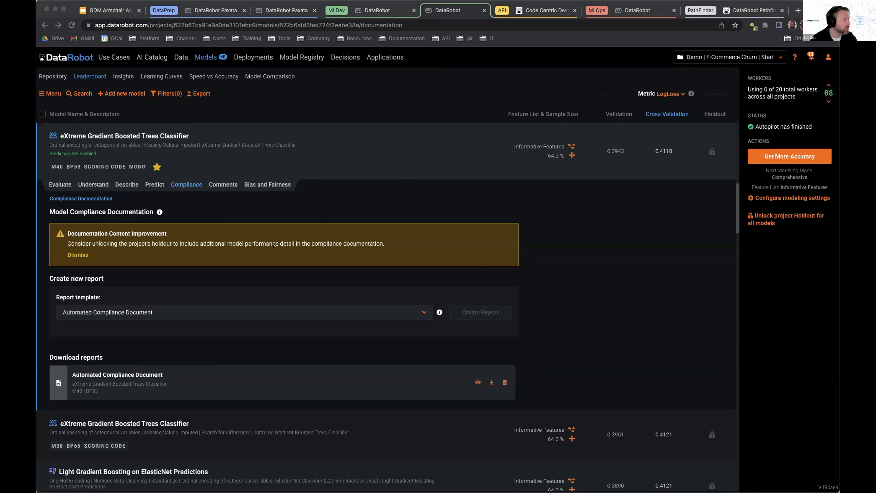
Review the M40 model's Make Predictions options and its Deploy options with the previous deployment.
click(153, 185)
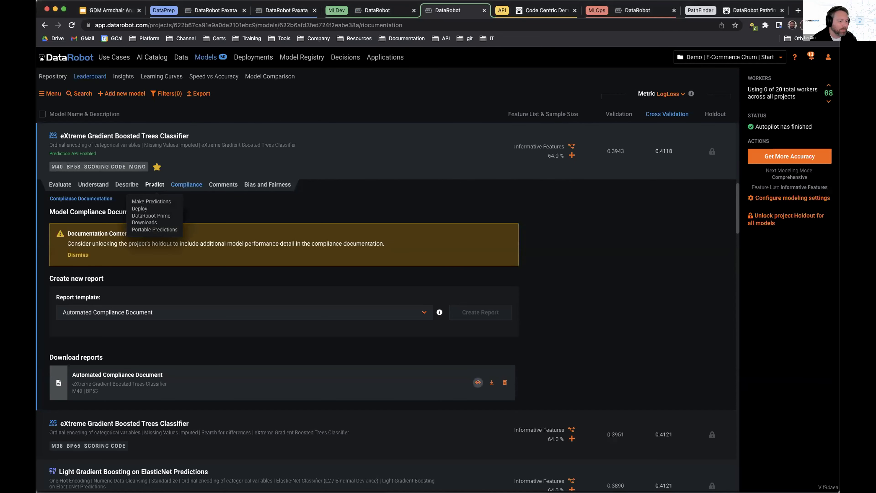
click(152, 186)
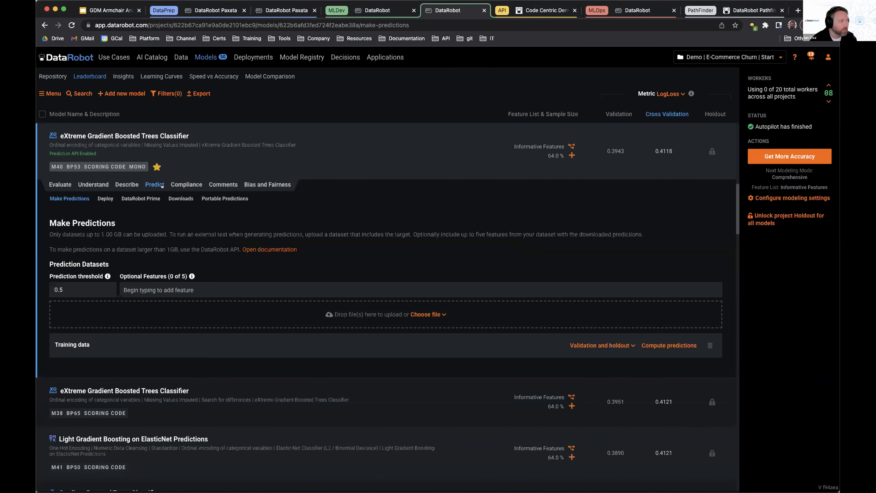
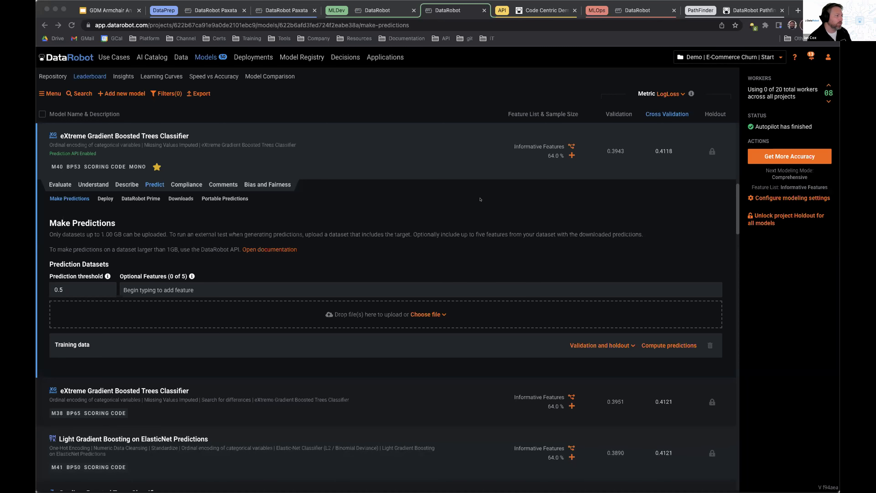
click(480, 238)
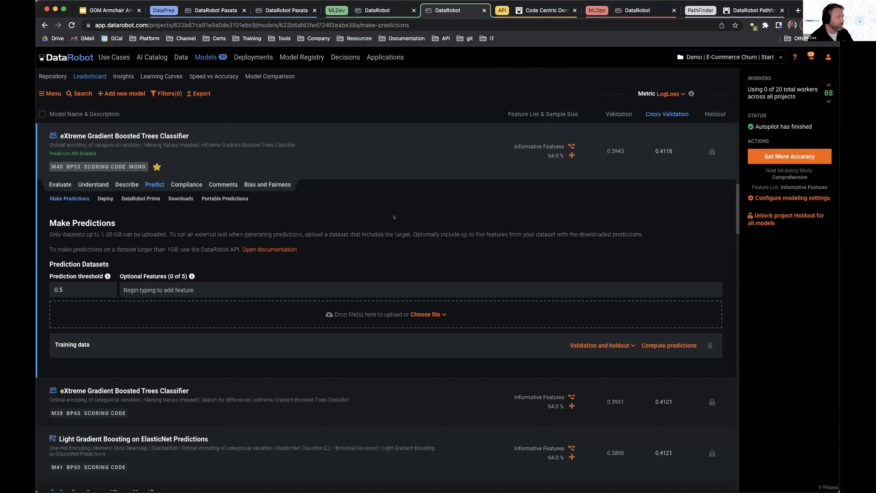
click(106, 198)
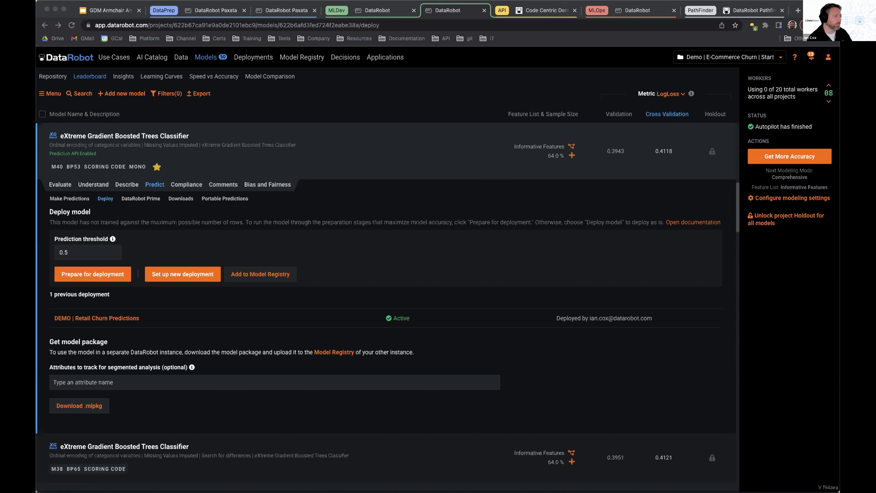
click(493, 97)
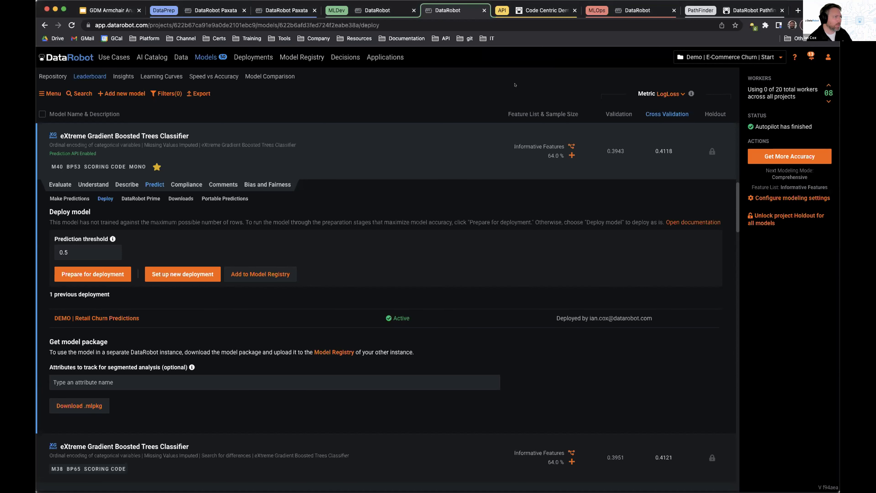
Switch to the Deployments dashboard and sort the list by deployment name in both directions, followed by service health.
click(634, 5)
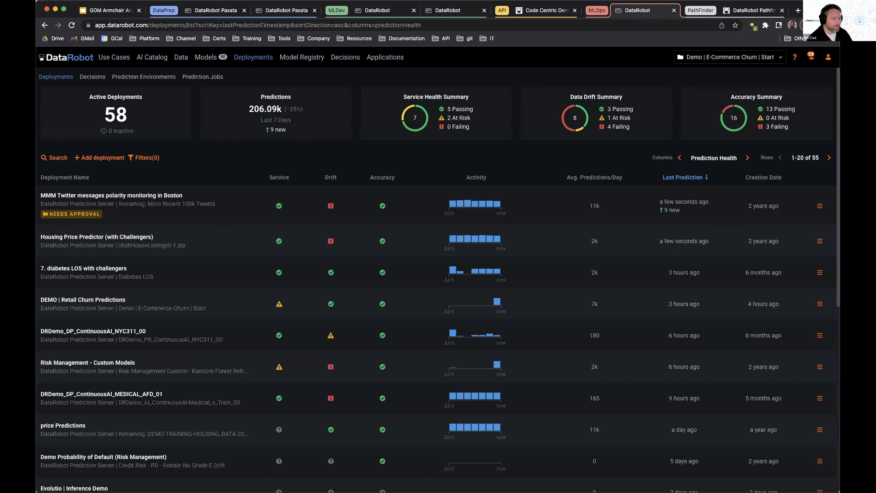
key(super+Tab)
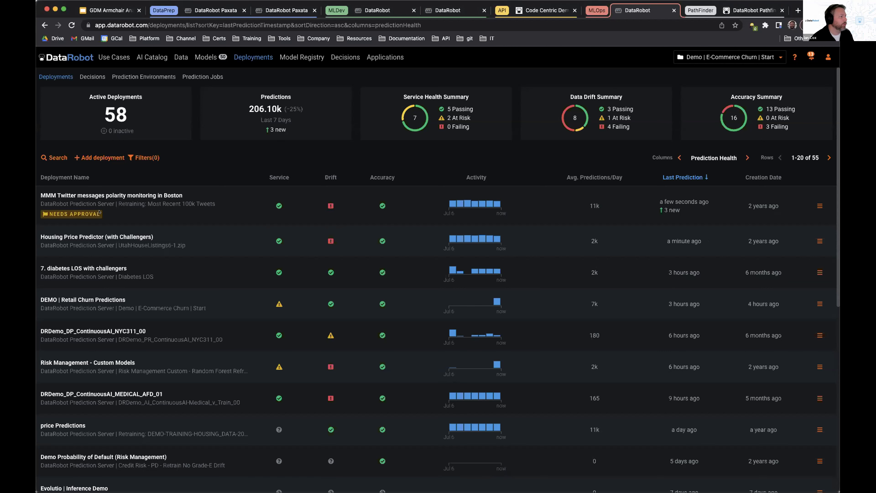
click(66, 177)
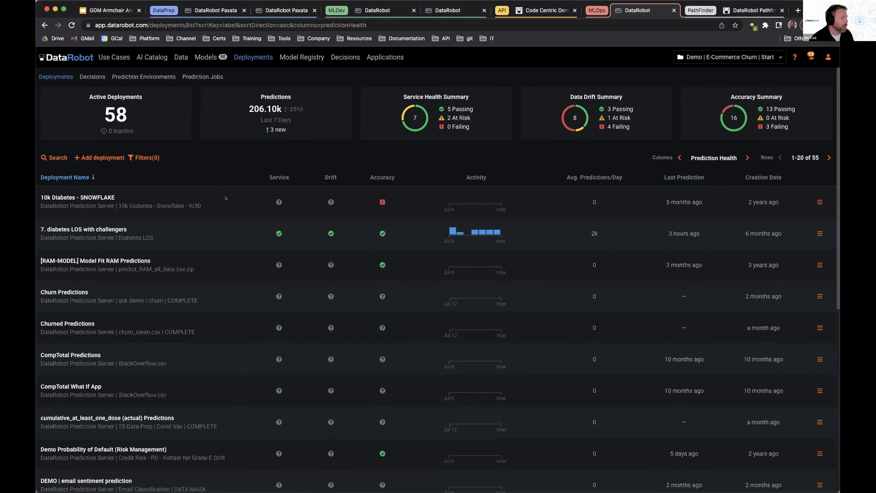
click(86, 175)
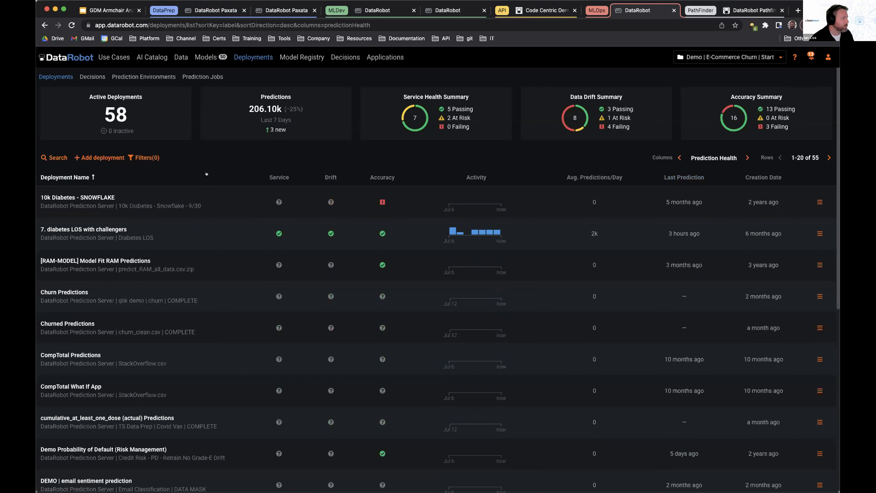
click(278, 176)
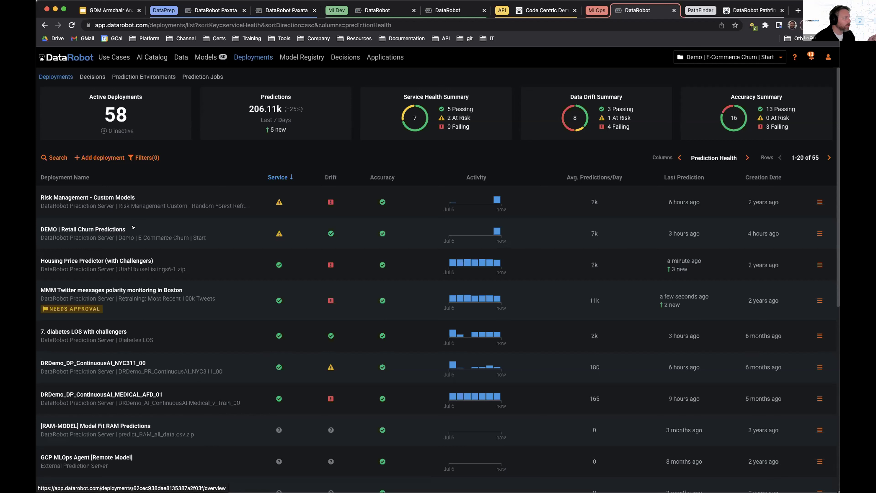
Open the DEMO | Retail Churn Predictions deployment and examine its overview and service health metrics.
click(133, 227)
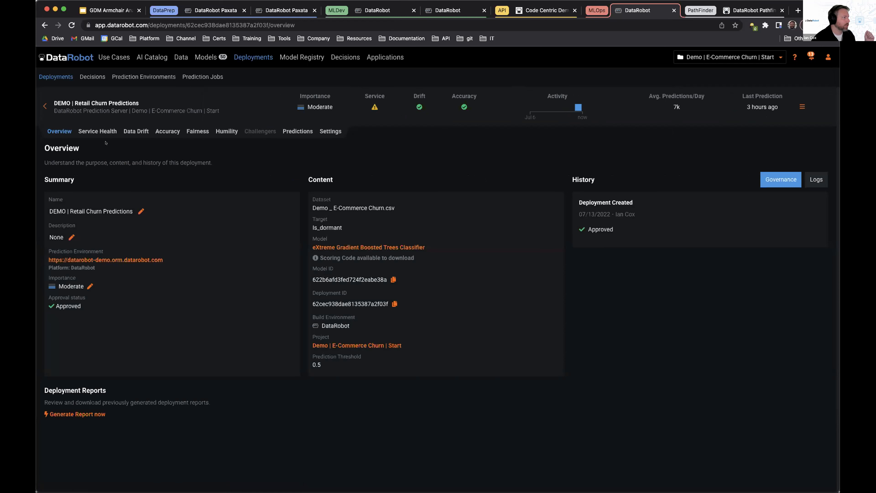
click(98, 131)
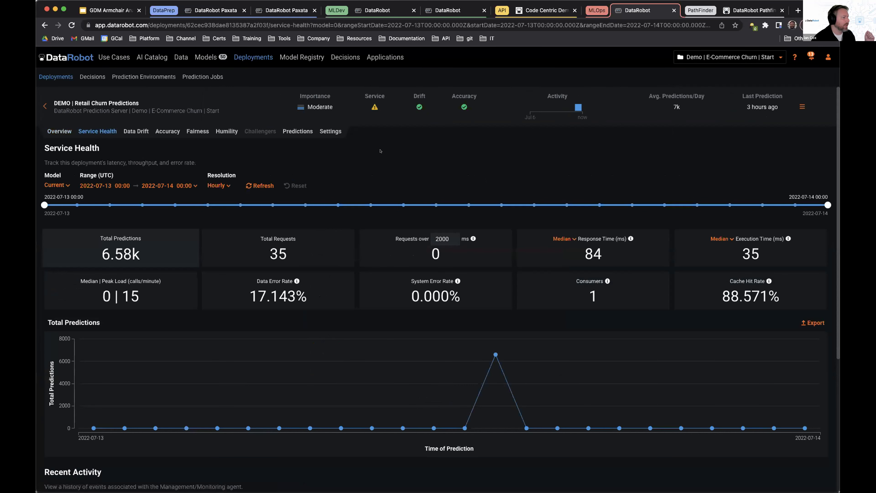
scroll(380, 151, down, 3)
scroll(376, 151, up, 3)
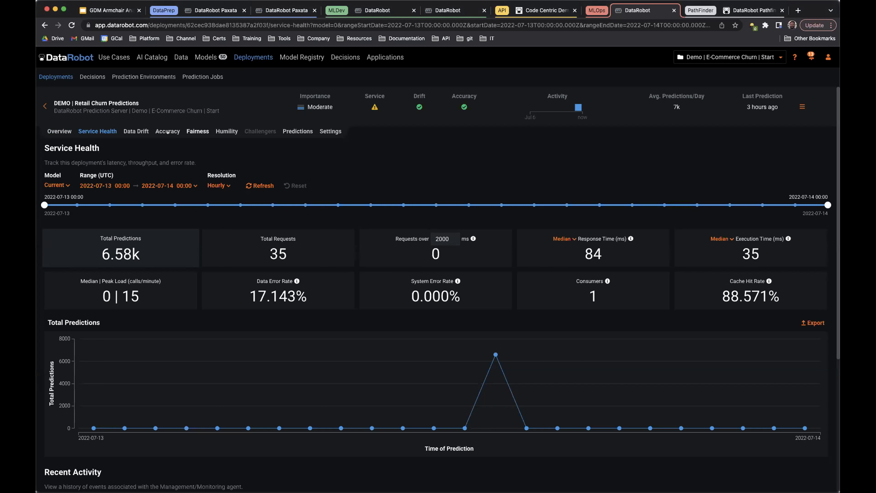
Review the churn deployment's data drift charts and its accuracy metrics, including accuracy over time and predicted versus actual values.
click(139, 132)
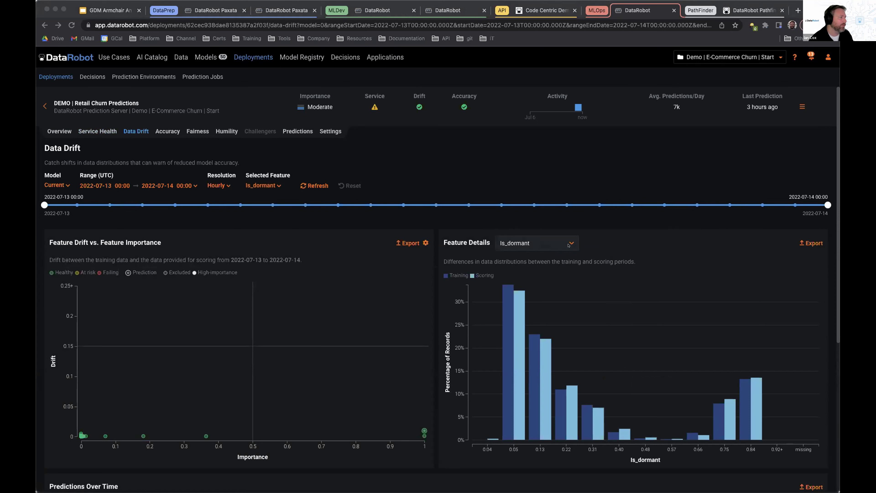
click(161, 127)
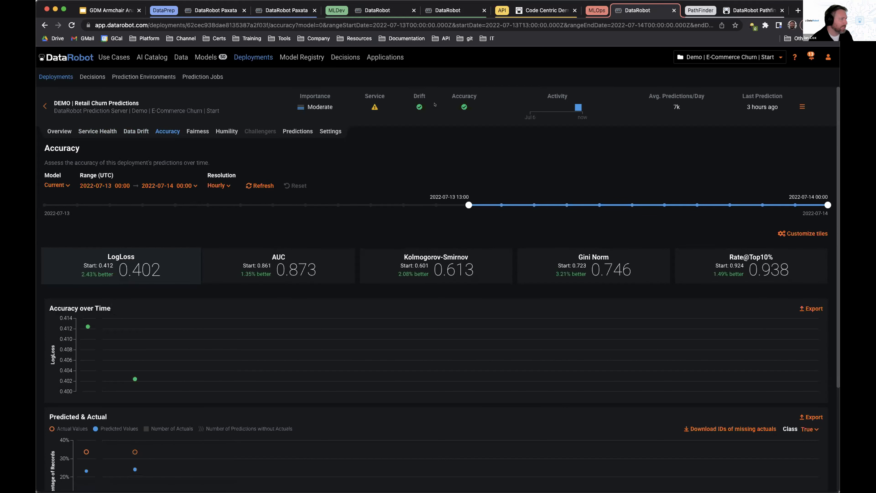
scroll(306, 312, down, 3)
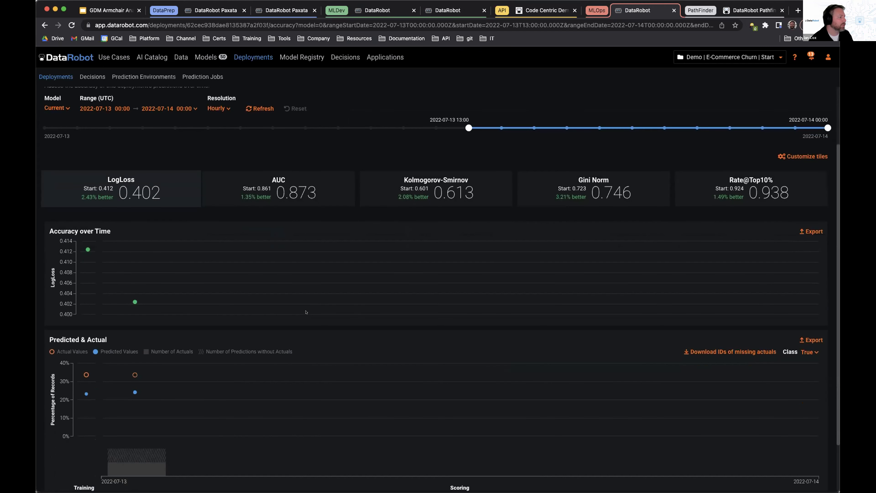
mouse_move(132, 391)
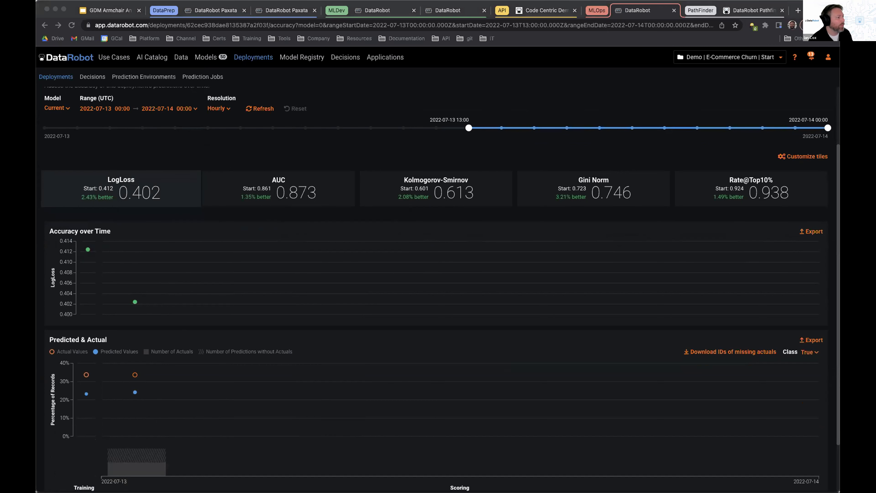
scroll(540, 157, up, 3)
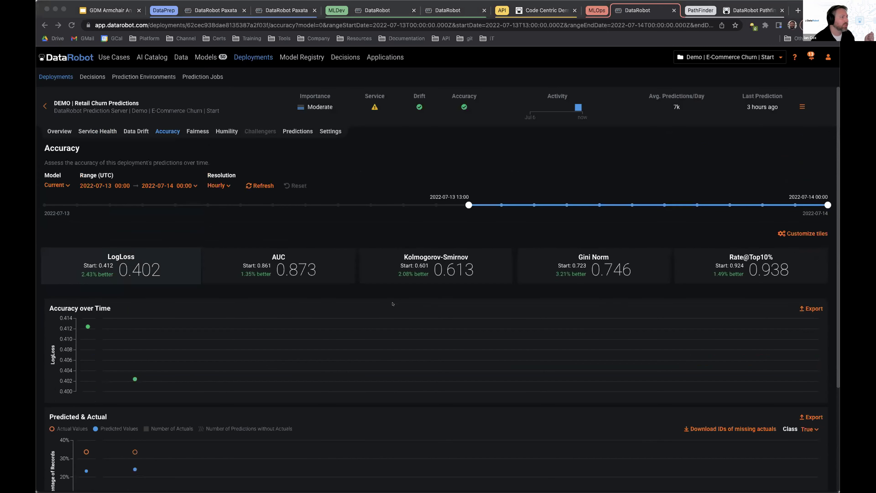
click(540, 157)
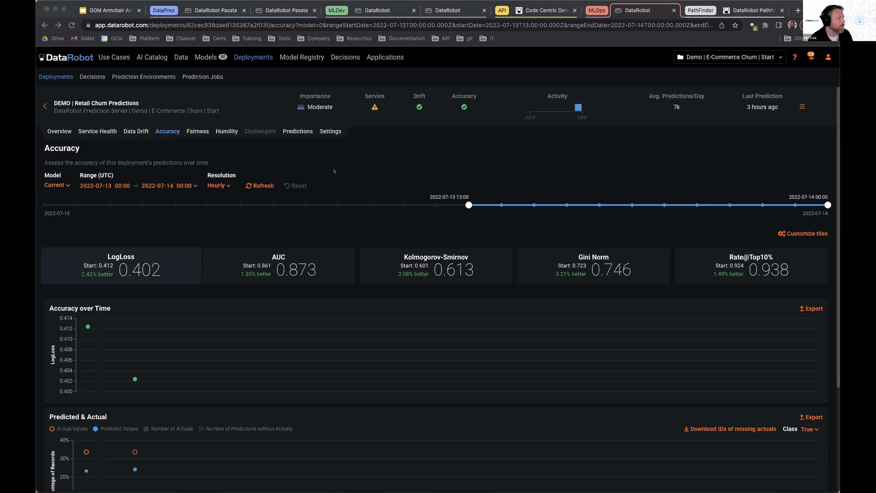
Review the deployment's Make Predictions options and the real-time Python script of its Prediction API.
click(301, 131)
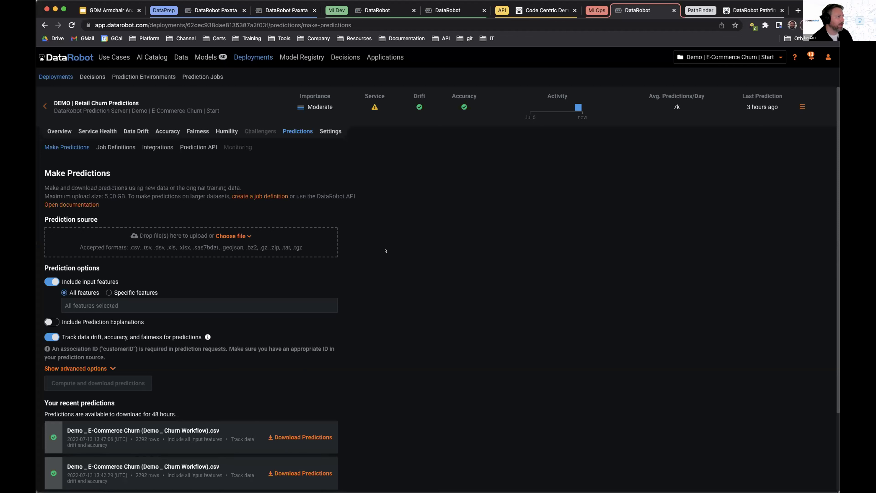
click(201, 146)
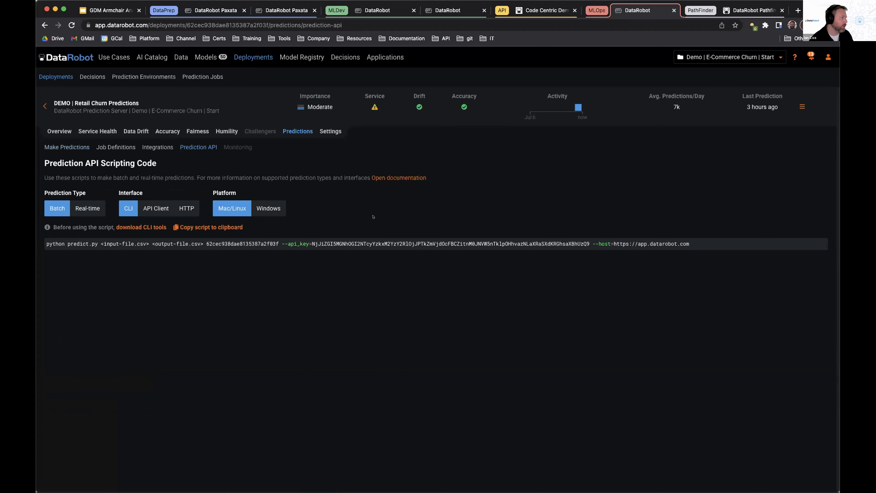
click(87, 208)
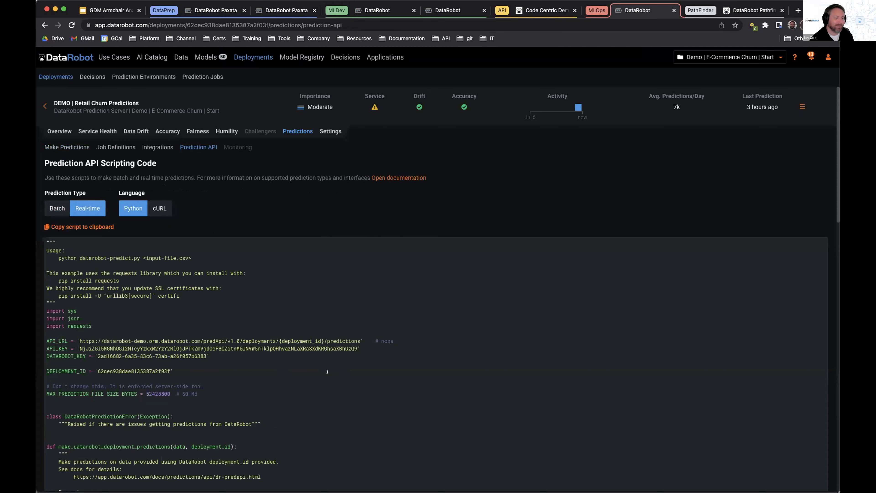
scroll(327, 372, down, 7)
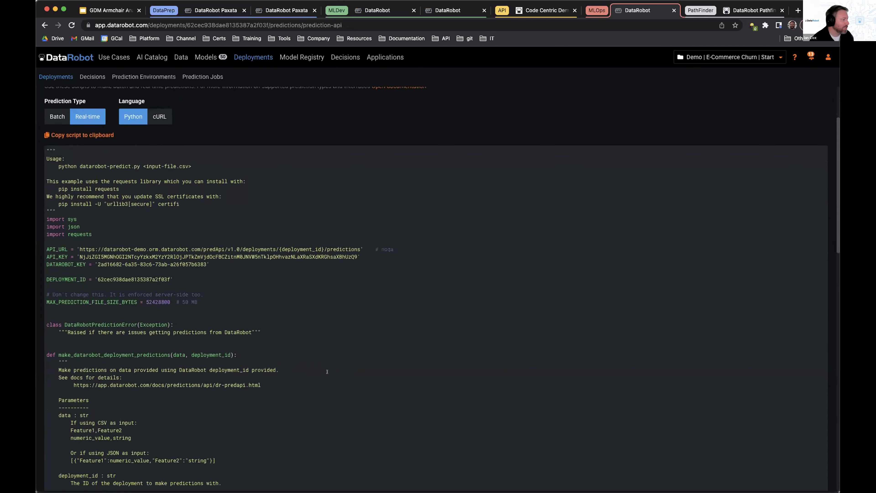
scroll(327, 372, up, 7)
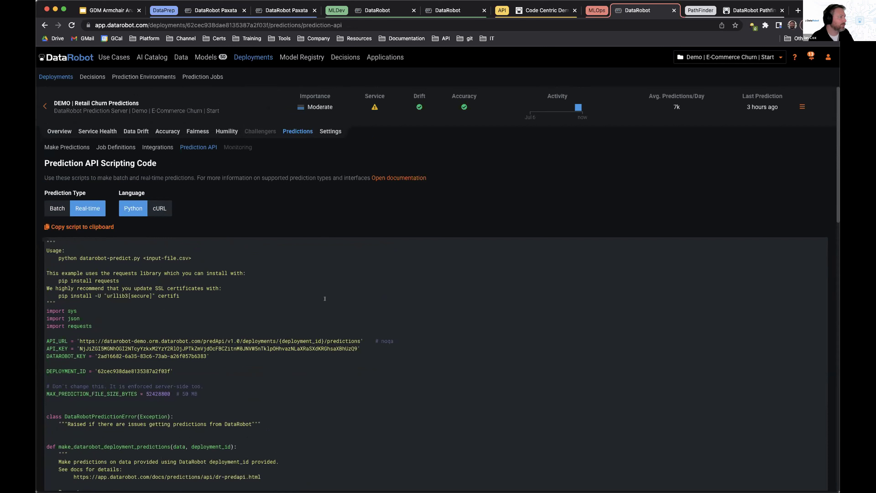
Open a new prediction job definition, review its source, options, destination and schedule settings, and return to the deployment overview without saving.
click(113, 147)
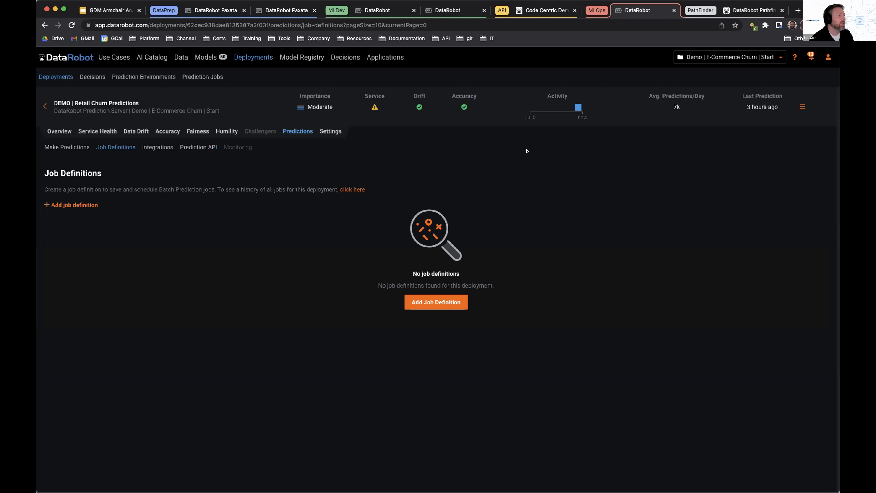
click(447, 301)
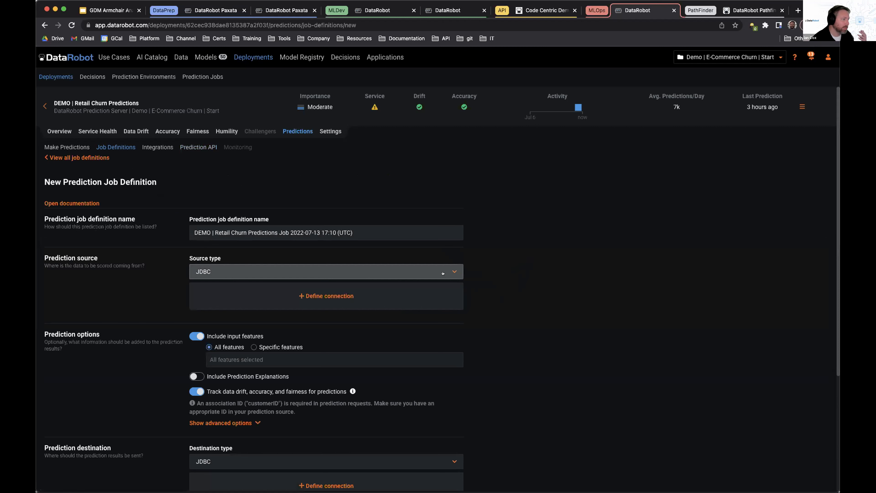
scroll(522, 252, down, 5)
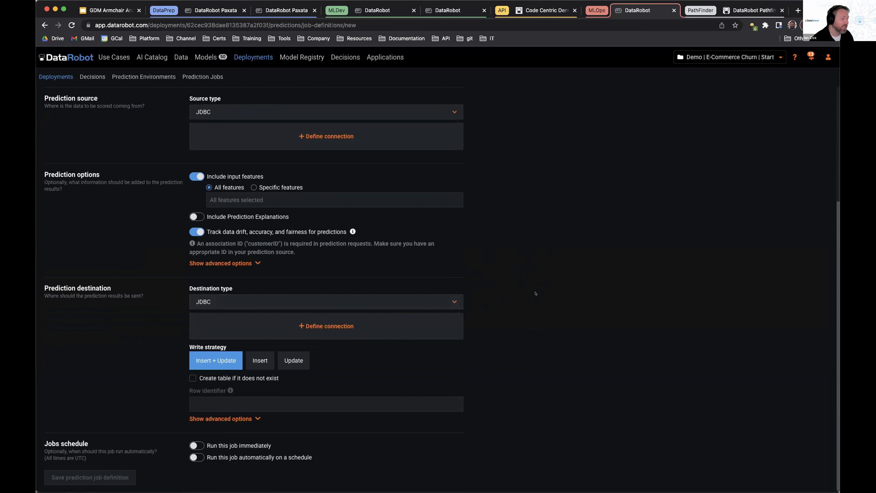
scroll(535, 293, down, 1)
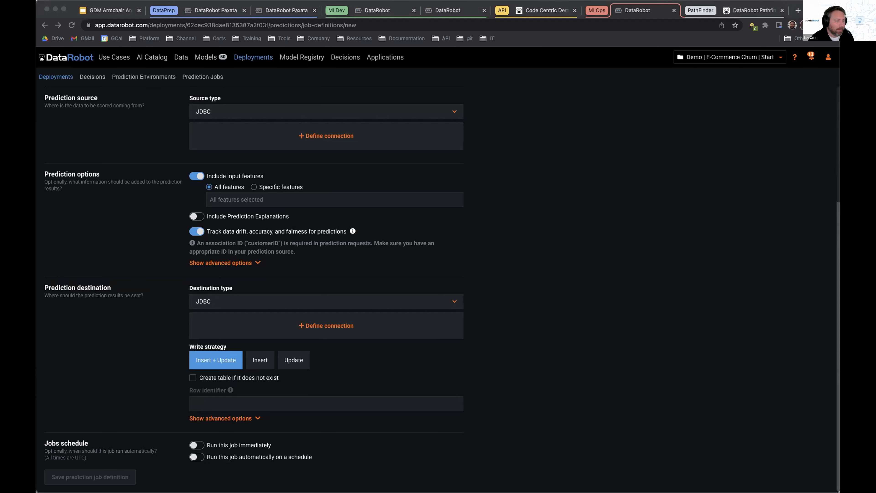
click(613, 371)
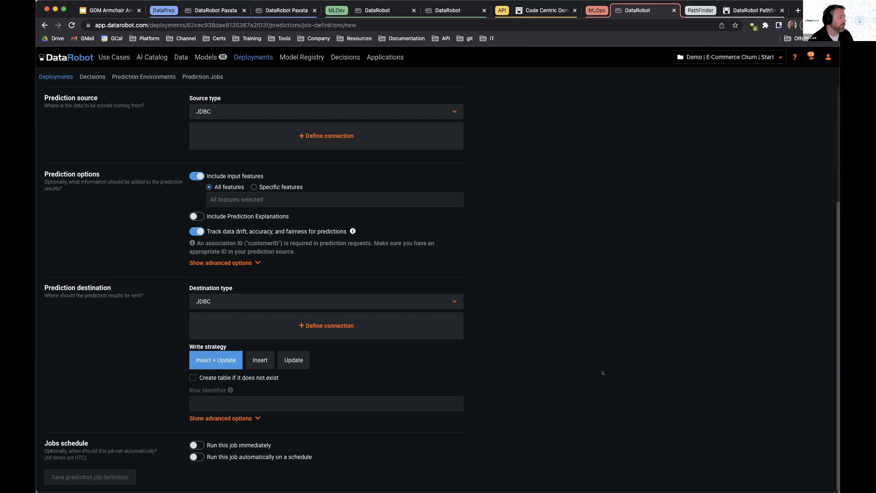
scroll(555, 377, up, 5)
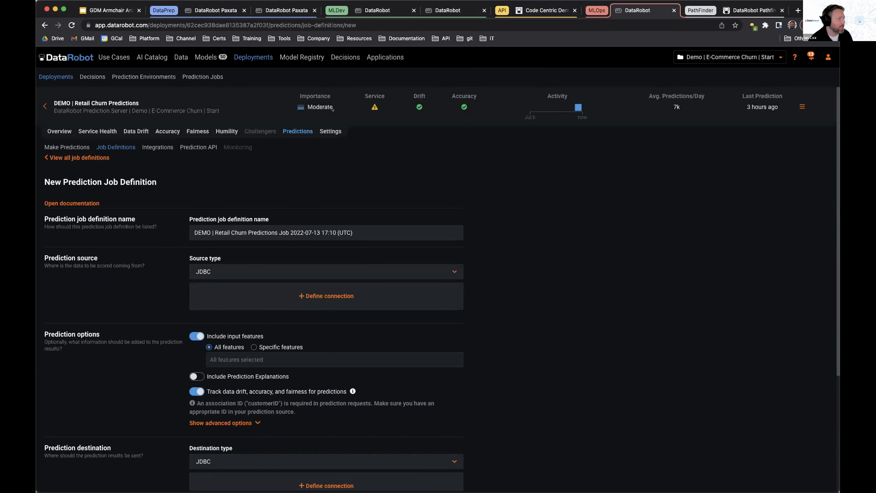
click(76, 103)
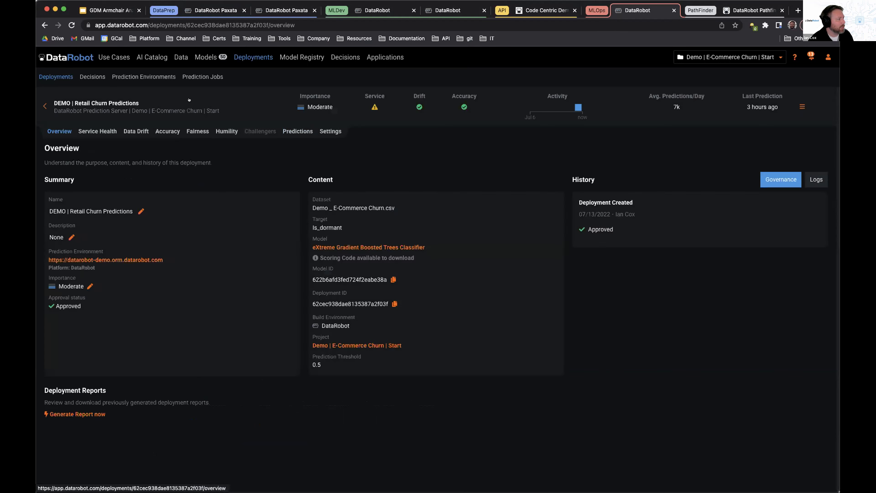
Open the Housing Price Predictor (with Challengers) deployment and compare the champion's accuracy with its challenger models.
click(255, 58)
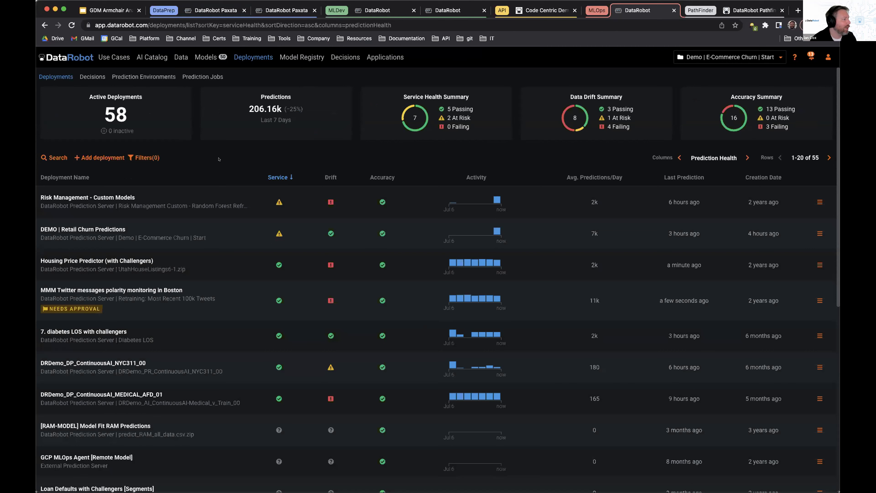
click(161, 260)
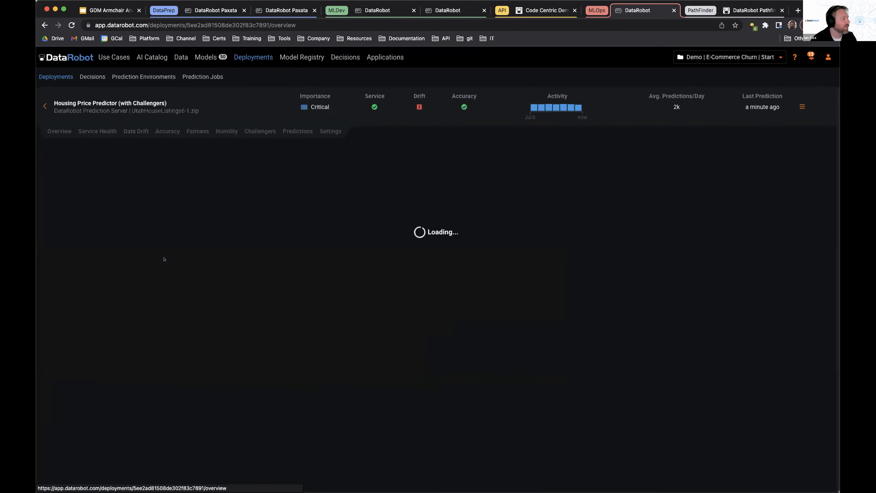
click(260, 131)
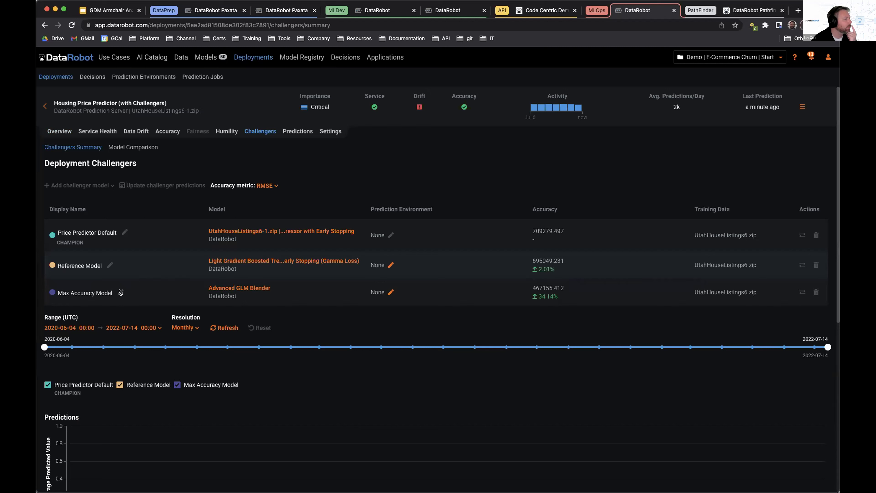
mouse_move(555, 297)
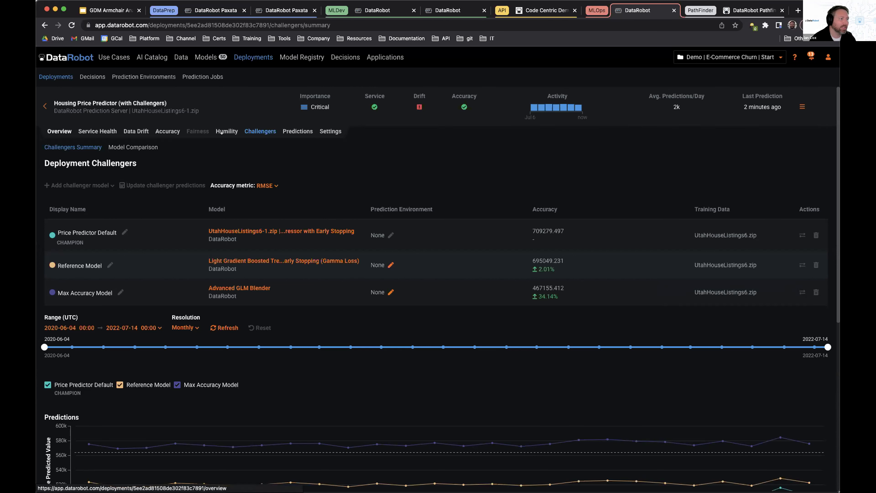
Review the housing deployment's history logs and governance record on its overview, expanding the approval details down to the reviewers.
click(59, 131)
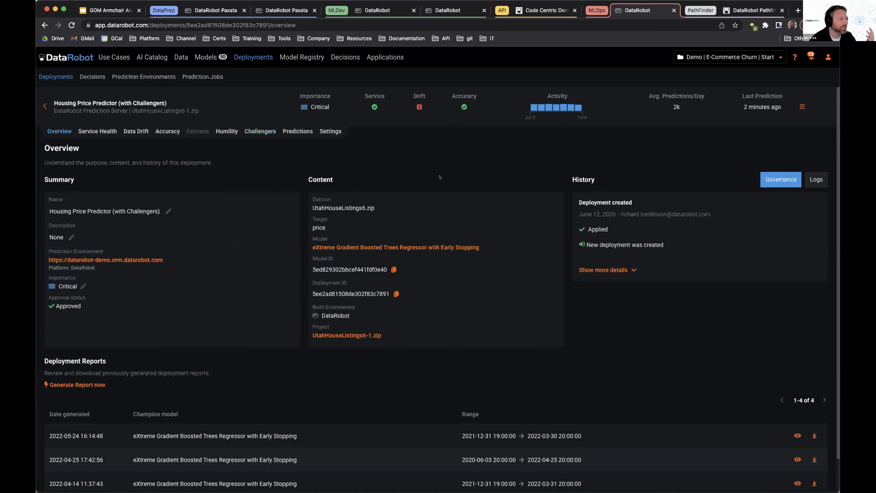
click(815, 179)
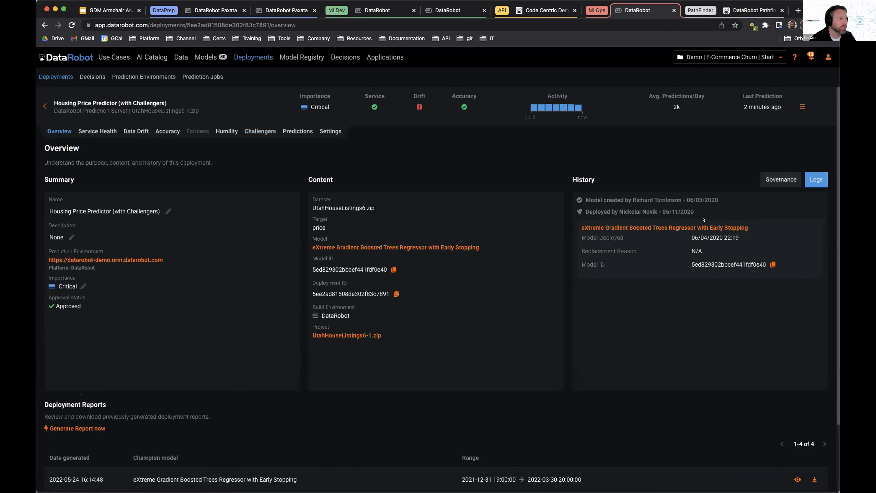
click(780, 183)
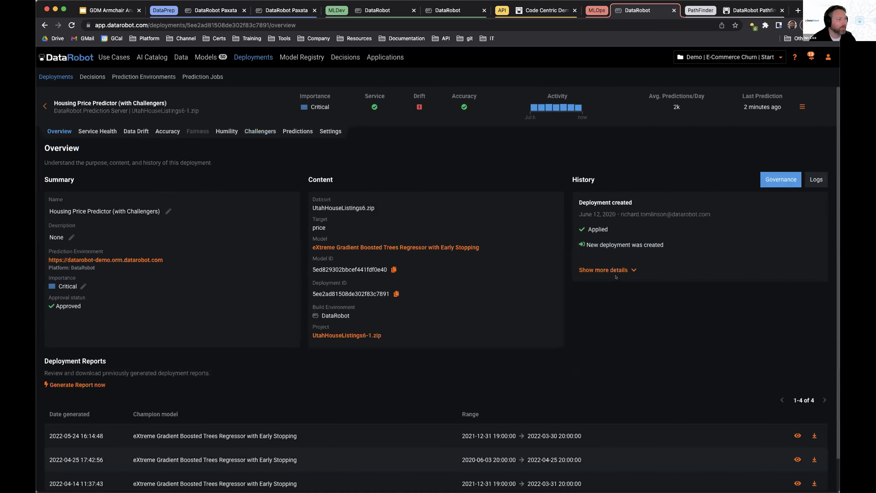
click(612, 270)
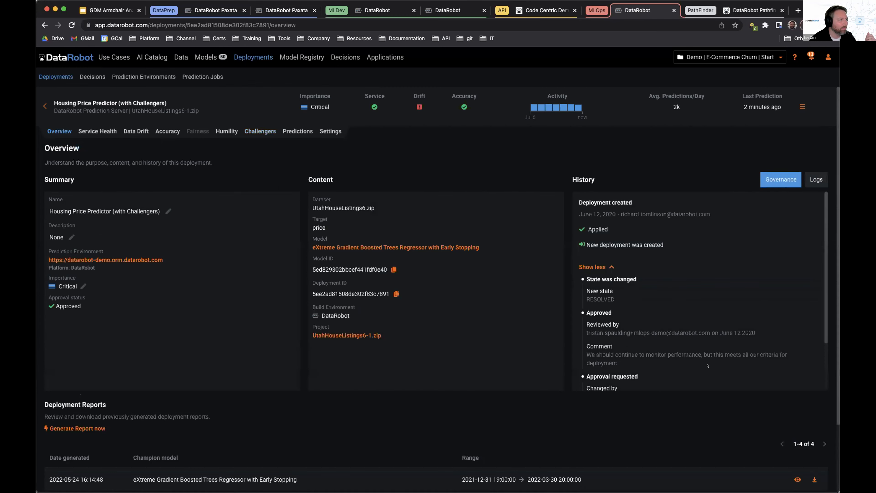
scroll(701, 326, down, 3)
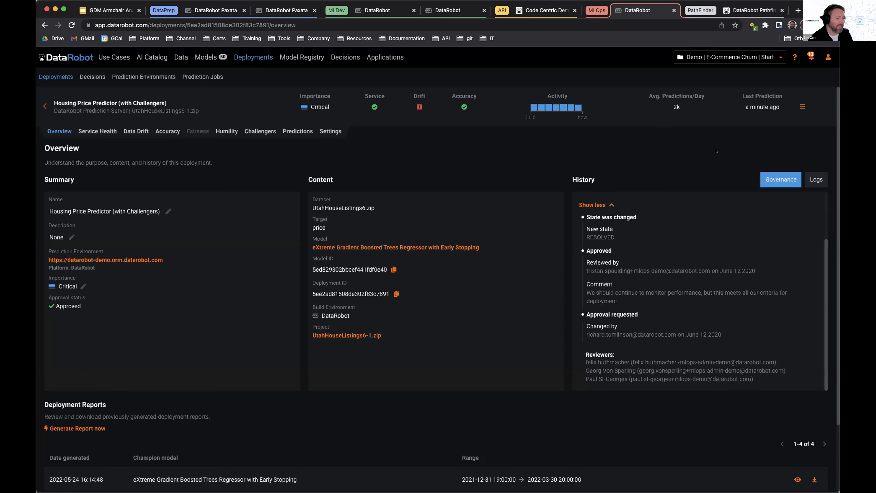
Switch to the DataRobot Pathfinder site and search its solution accelerator library for "retail".
click(746, 9)
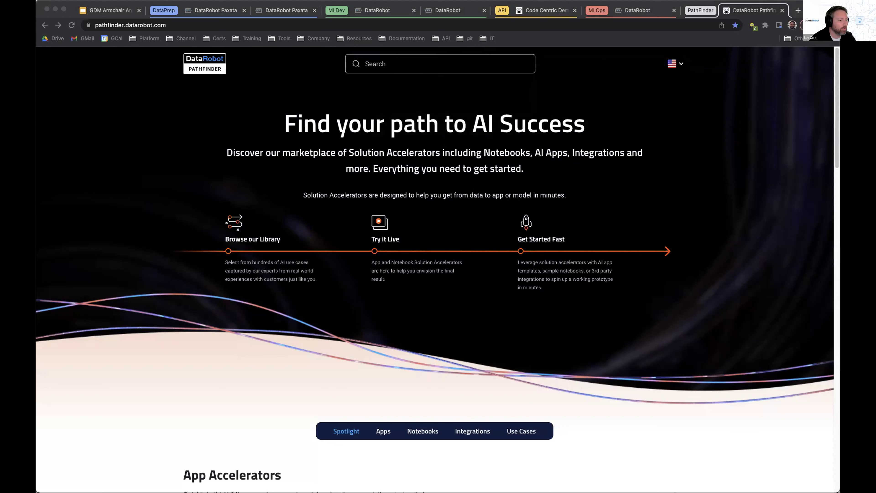
click(424, 64)
text(retail)
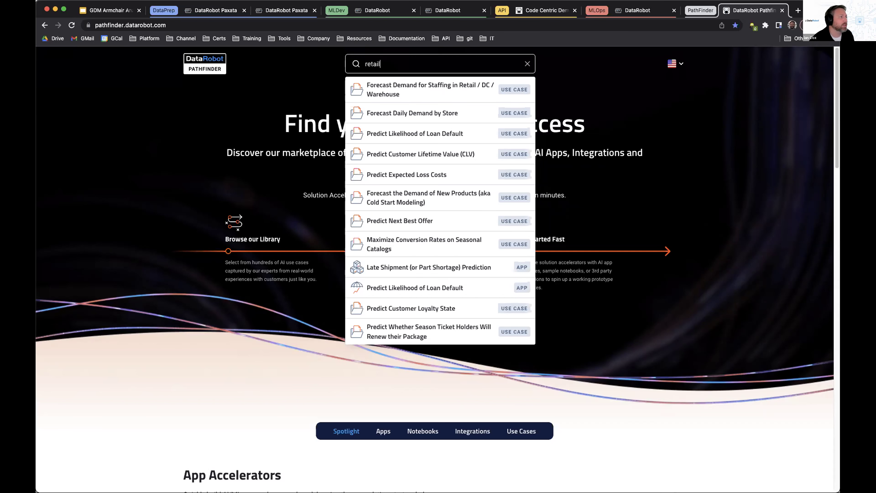
Return to the churn project's models and set up a new deployment of the eXtreme Gradient Boosted Trees Classifier with Critical importance.
click(447, 11)
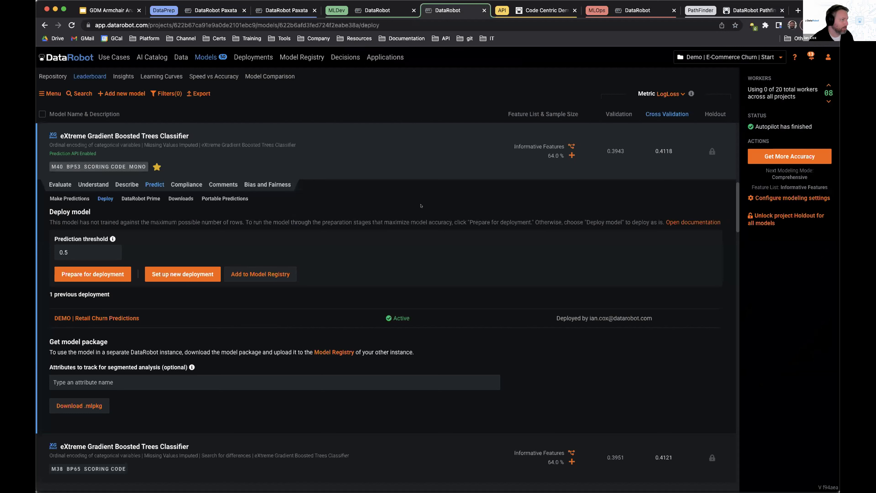
click(192, 278)
click(453, 416)
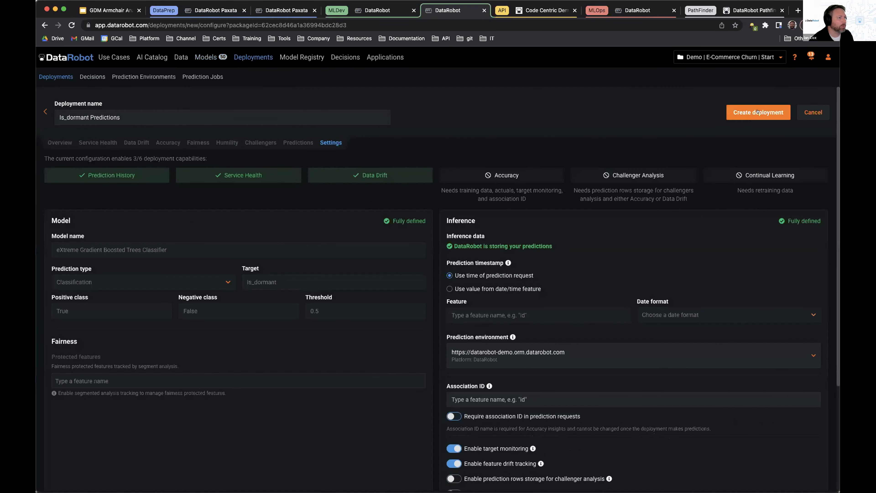
click(756, 111)
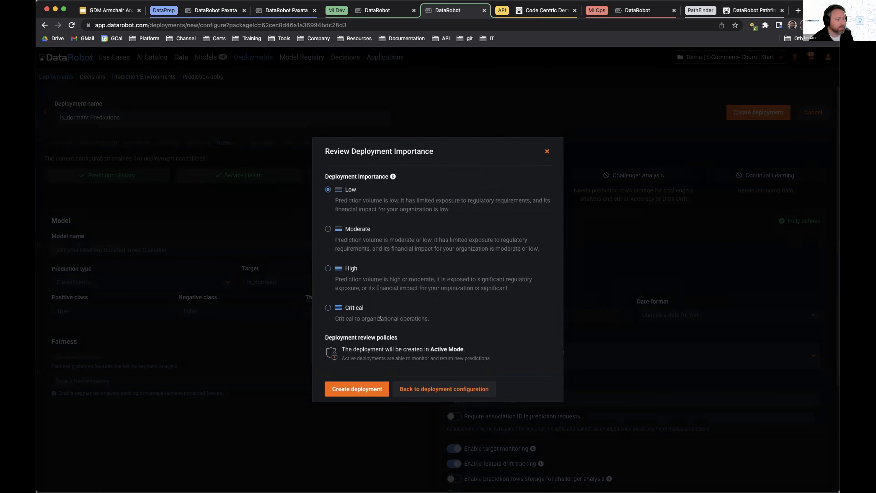
click(327, 307)
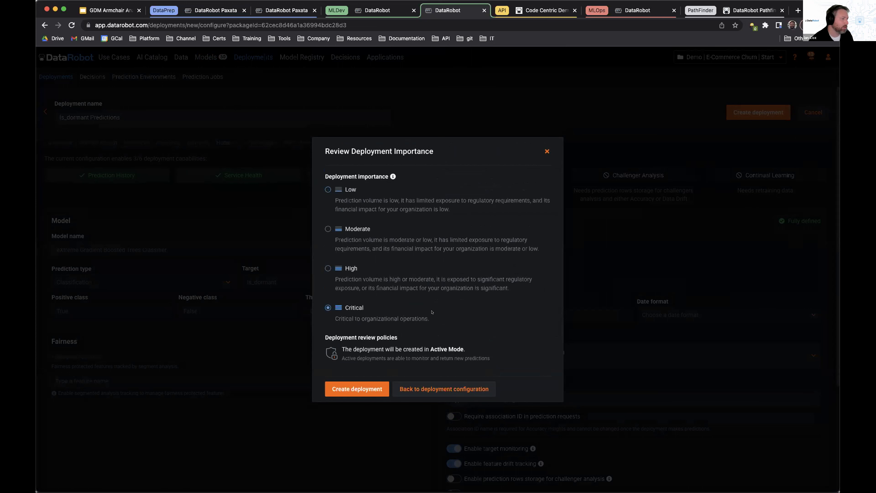